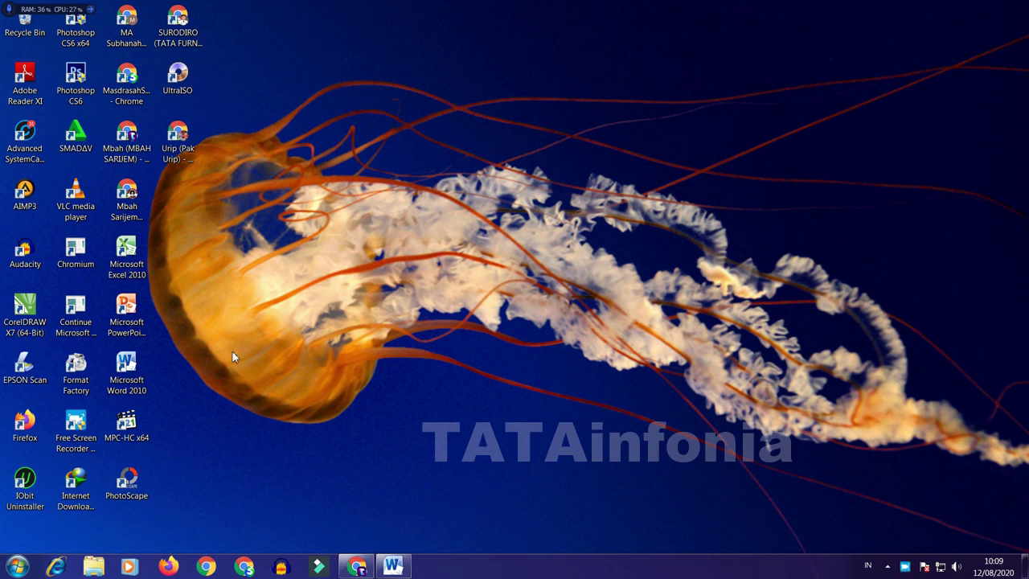
Launch Microsoft PowerPoint 2010 from its desktop shortcut
{"action": "double_click", "coordinate": [144, 325]}
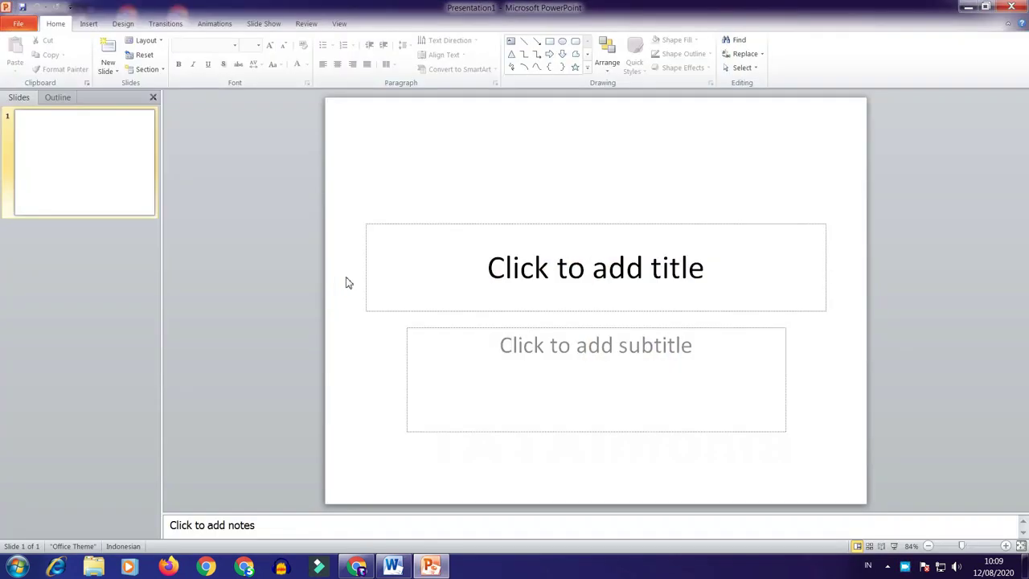
Delete the title and subtitle placeholders so slide 1 is empty
{"action": "left_click", "coordinate": [411, 224]}
{"action": "key", "text": "Delete"}
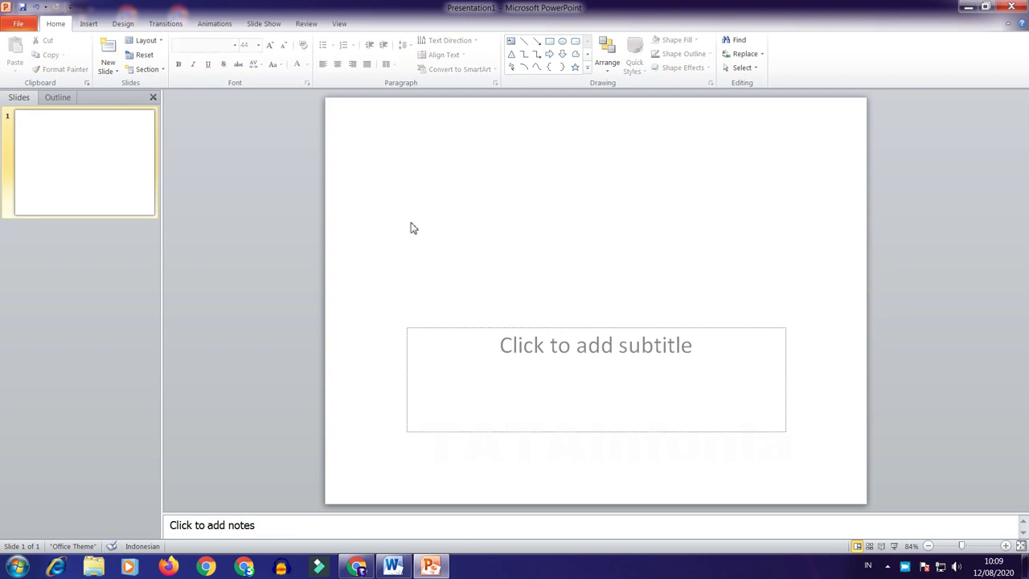
{"action": "left_click", "coordinate": [446, 328]}
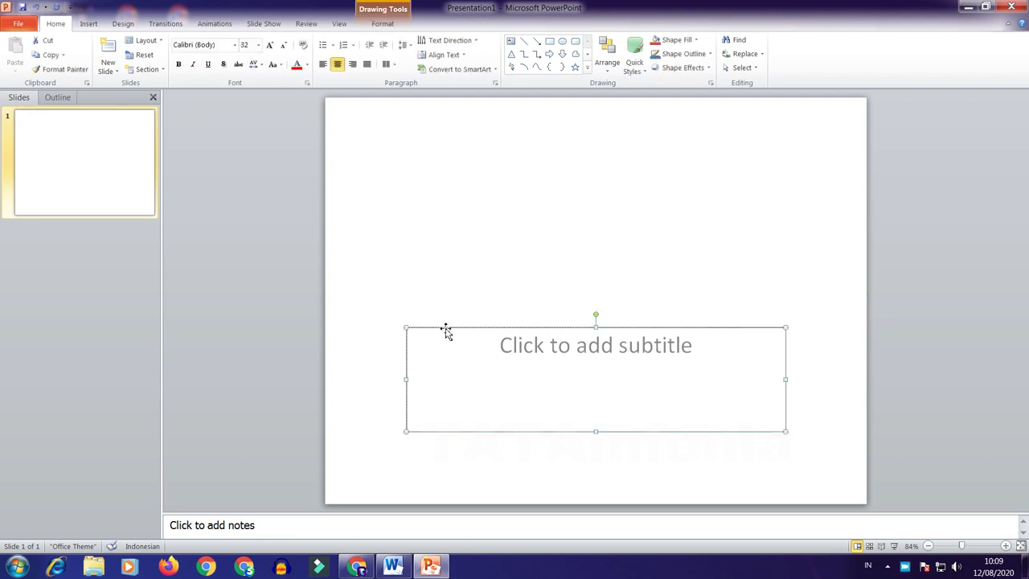
{"action": "key", "text": "Delete"}
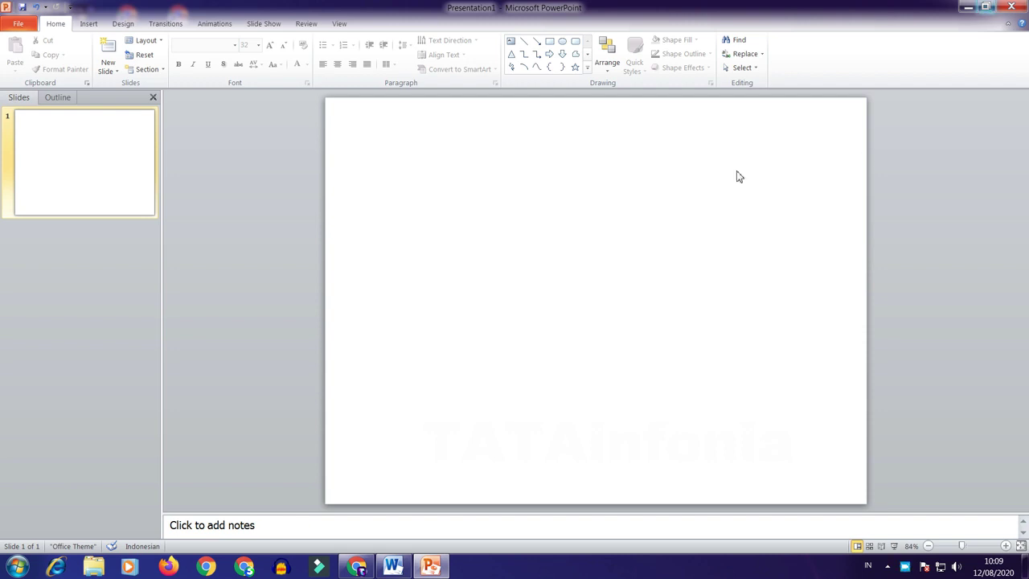
{"action": "left_click", "coordinate": [971, 7]}
{"action": "left_click", "coordinate": [88, 23]}
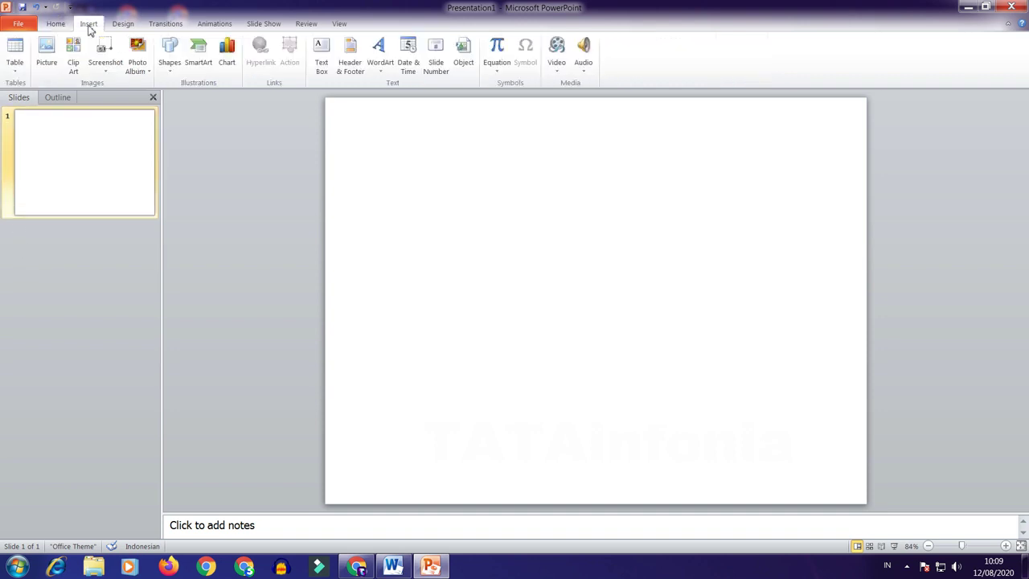
Draw an oval and drag it larger and upward into a centred 11,04 cm circle
{"action": "left_click", "coordinate": [167, 71]}
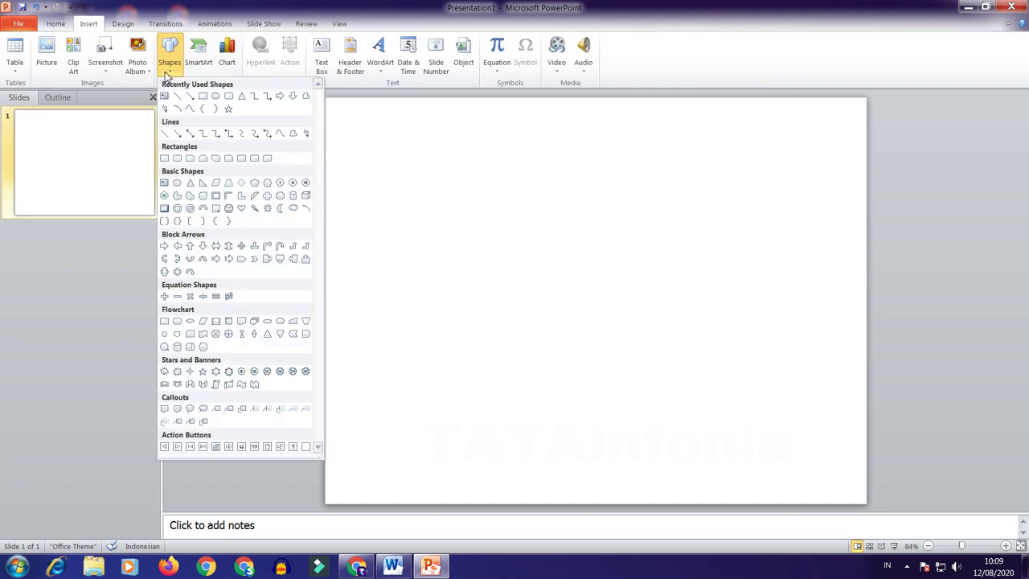
{"action": "left_click", "coordinate": [215, 97]}
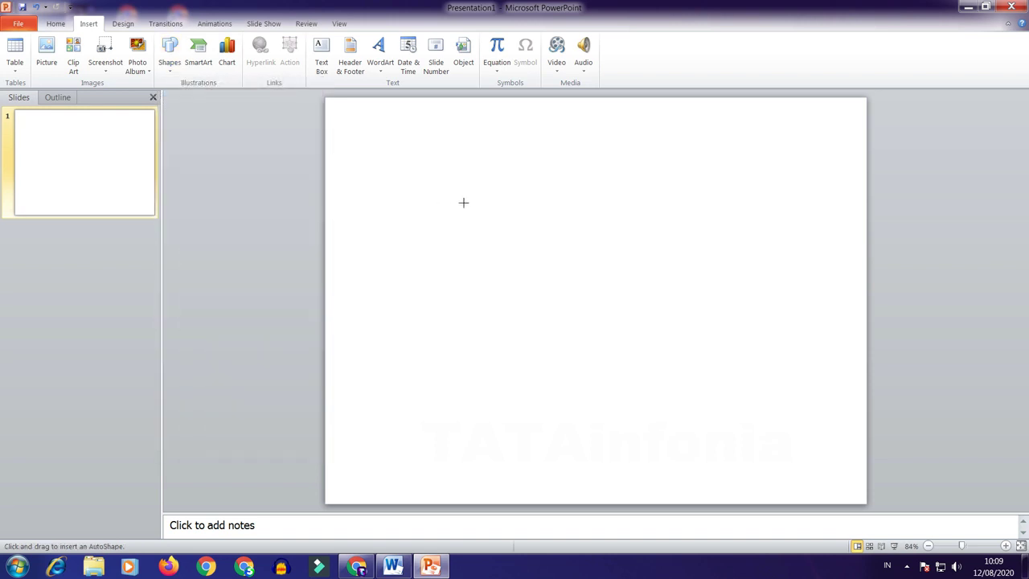
{"action": "left_click_drag", "start_coordinate": [519, 270], "coordinate": [699, 449]}
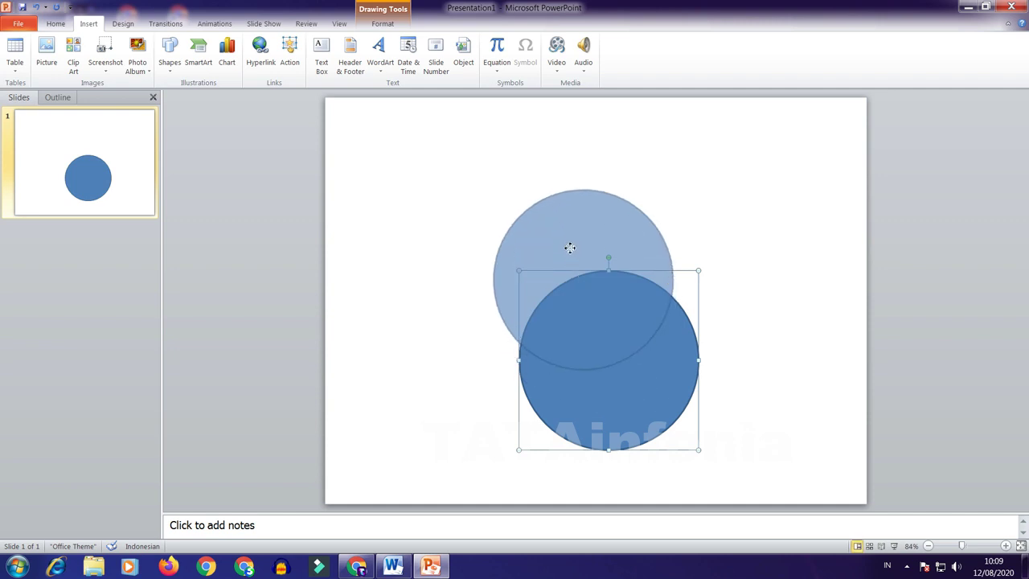
{"action": "left_click_drag", "start_coordinate": [596, 332], "coordinate": [566, 242]}
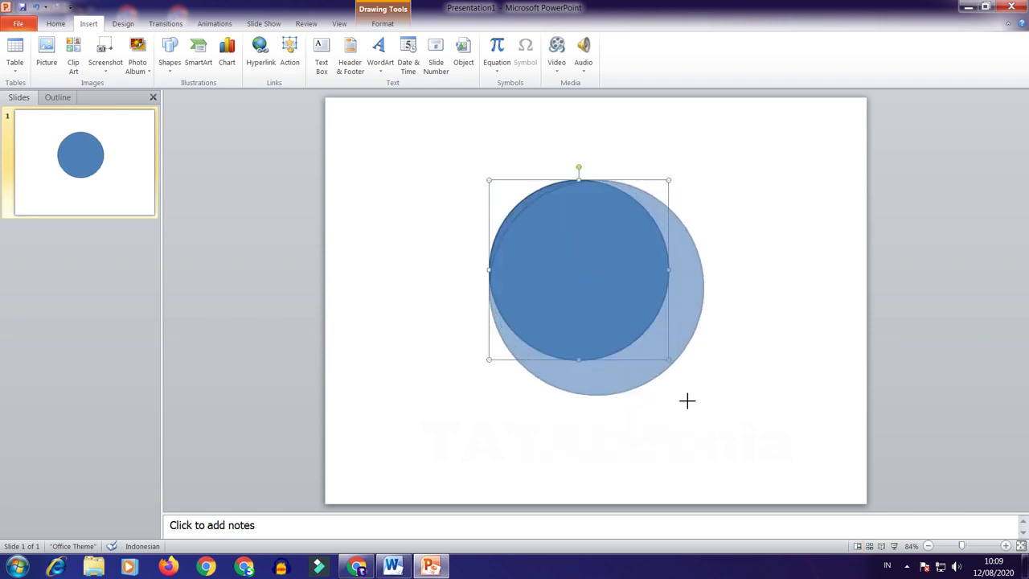
{"action": "left_click_drag", "start_coordinate": [668, 359], "coordinate": [724, 415]}
{"action": "left_click_drag", "start_coordinate": [612, 276], "coordinate": [617, 267]}
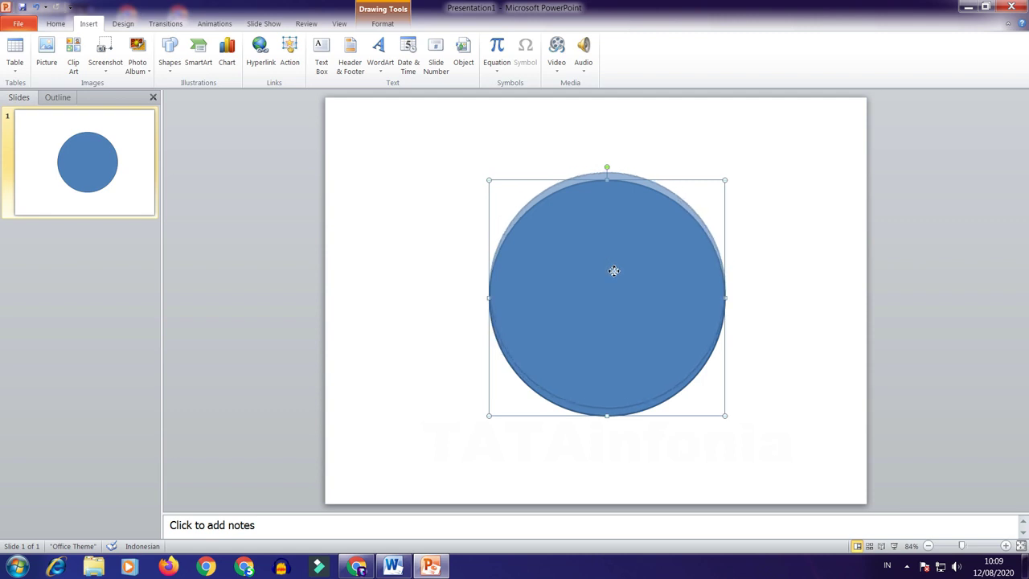
{"action": "left_click_drag", "start_coordinate": [618, 268], "coordinate": [616, 259]}
Reselect the blue circle and bring up its shape formatting options
{"action": "left_click", "coordinate": [768, 176]}
{"action": "left_click", "coordinate": [602, 271]}
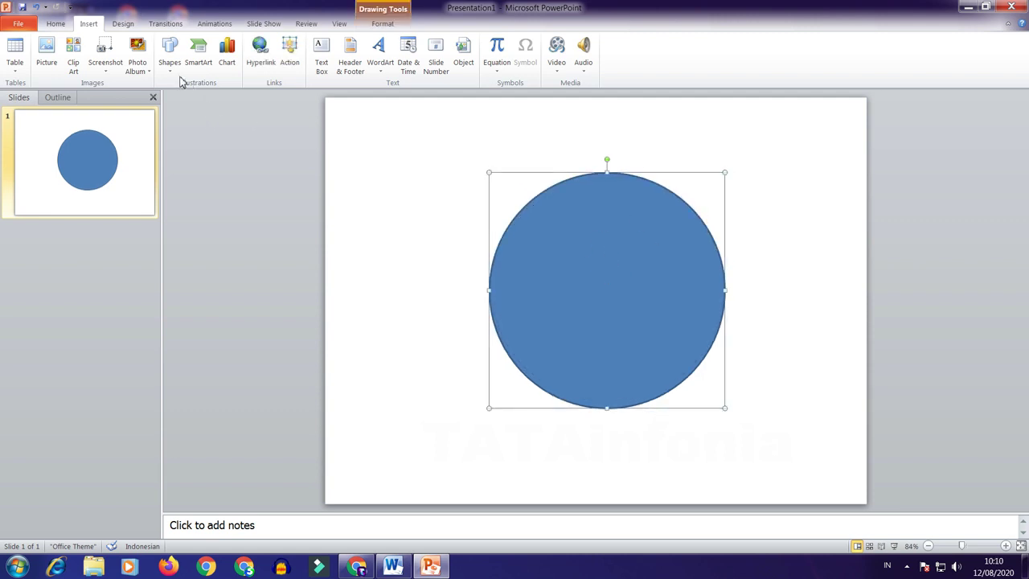
{"action": "left_click", "coordinate": [125, 24]}
{"action": "left_click", "coordinate": [91, 24]}
{"action": "left_click", "coordinate": [171, 64]}
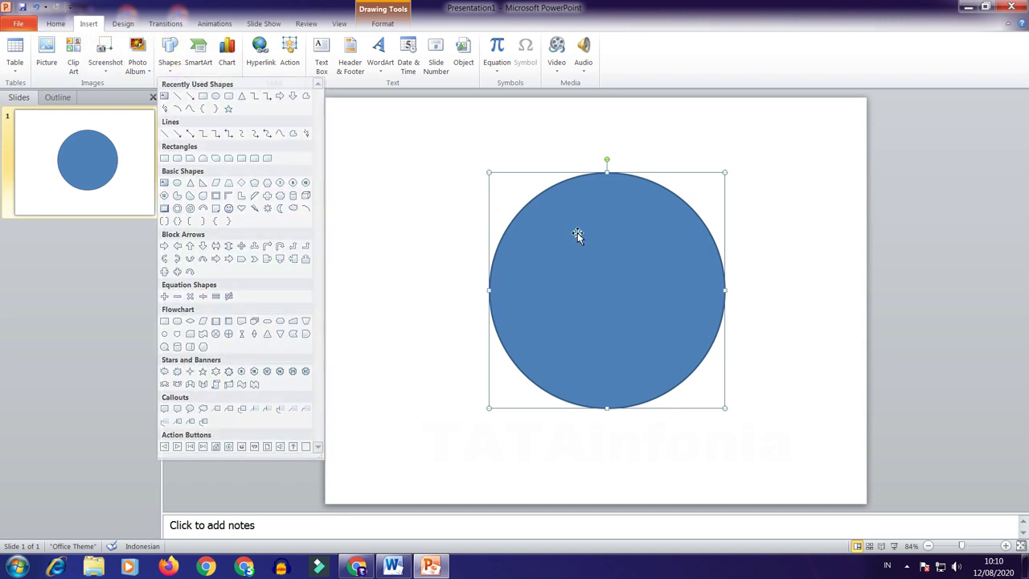
{"action": "left_click", "coordinate": [577, 232]}
{"action": "left_click", "coordinate": [384, 24]}
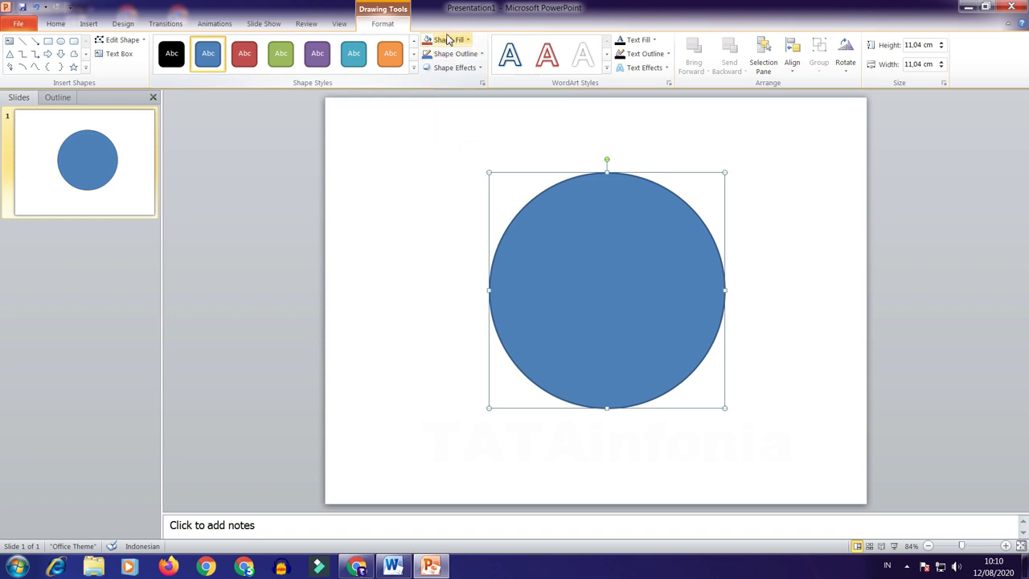
Give the circle No Fill and a purple 4½ pt outline, making a hollow ring
{"action": "left_click", "coordinate": [447, 41]}
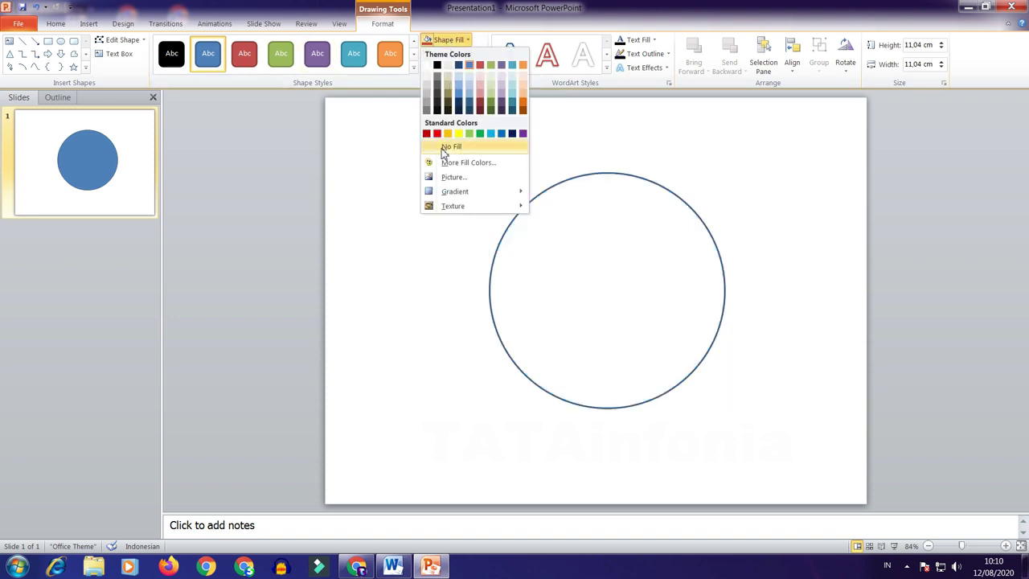
{"action": "left_click", "coordinate": [447, 147]}
{"action": "left_click", "coordinate": [455, 54]}
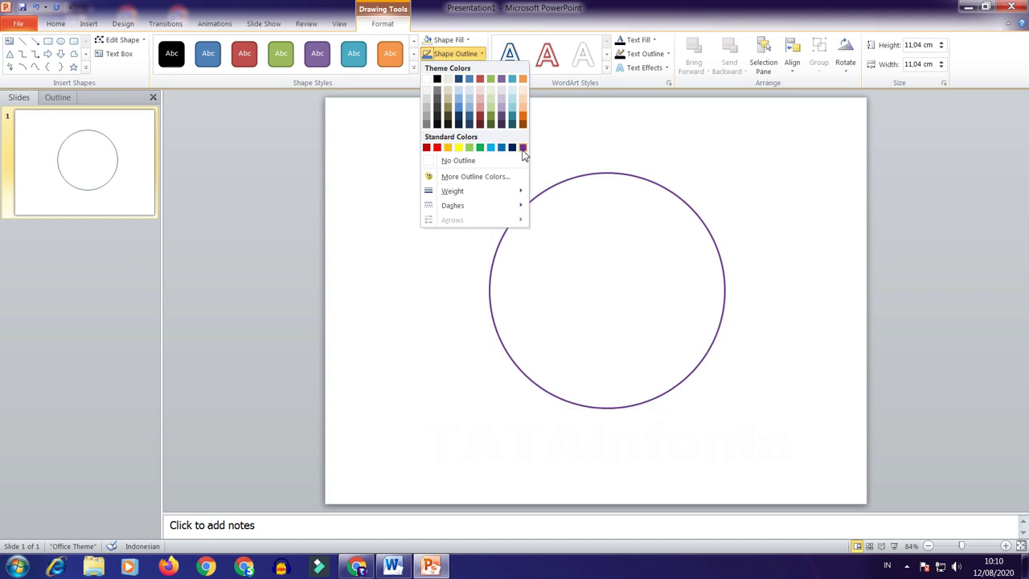
{"action": "left_click", "coordinate": [522, 147]}
{"action": "left_click", "coordinate": [447, 55]}
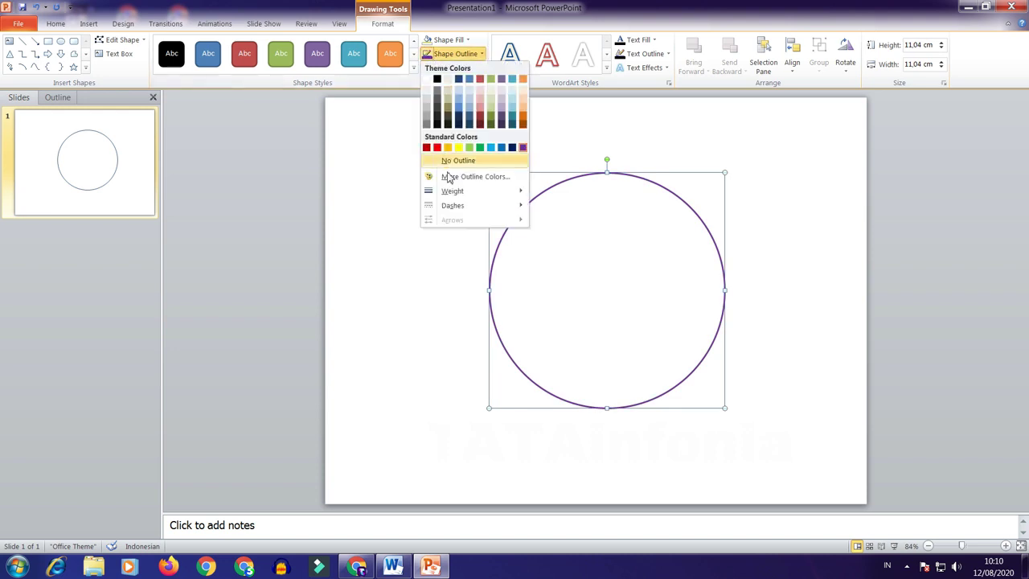
{"action": "mouse_move", "coordinate": [450, 191]}
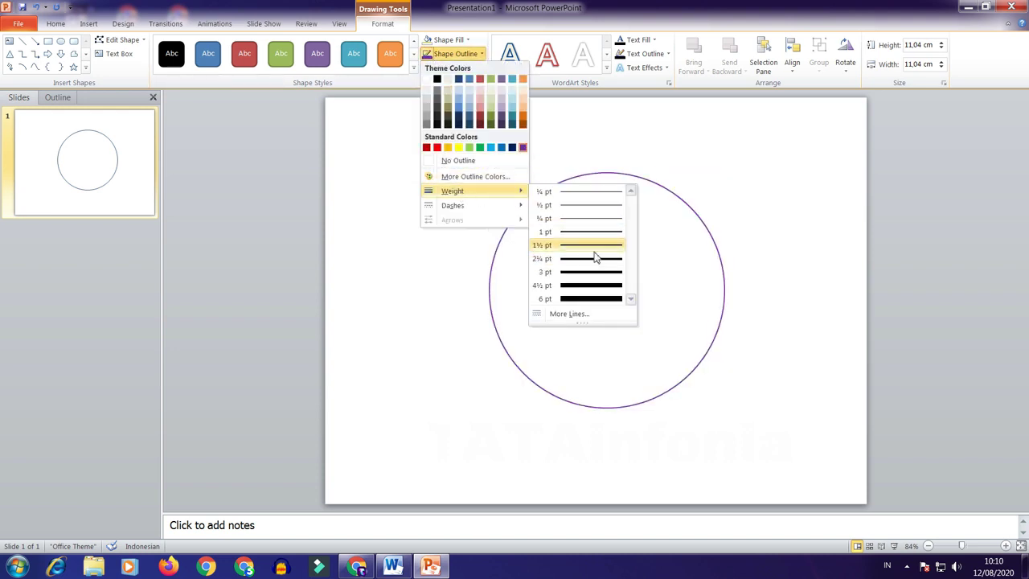
{"action": "left_click", "coordinate": [602, 285]}
{"action": "left_click", "coordinate": [758, 216]}
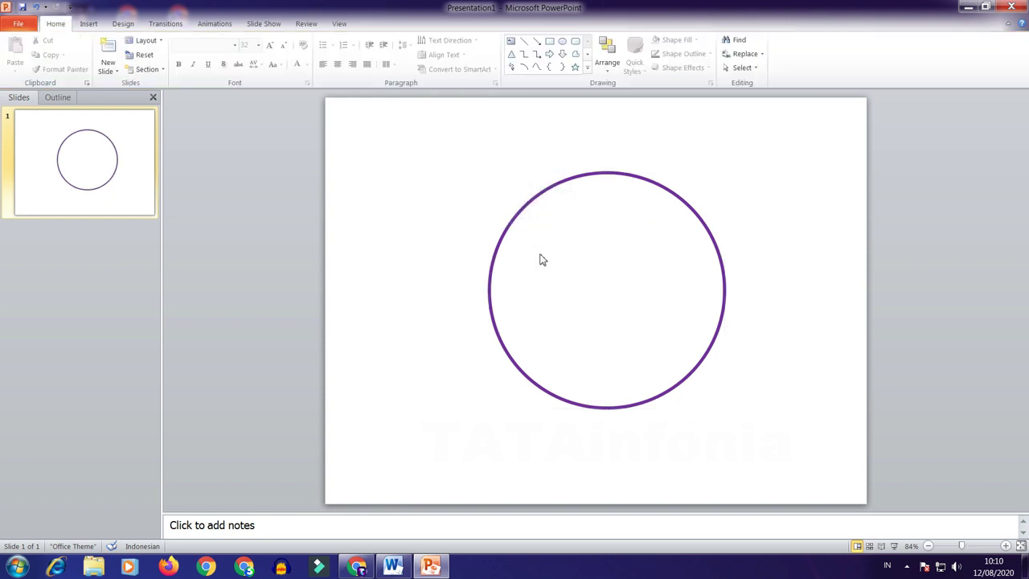
{"action": "left_click", "coordinate": [89, 23]}
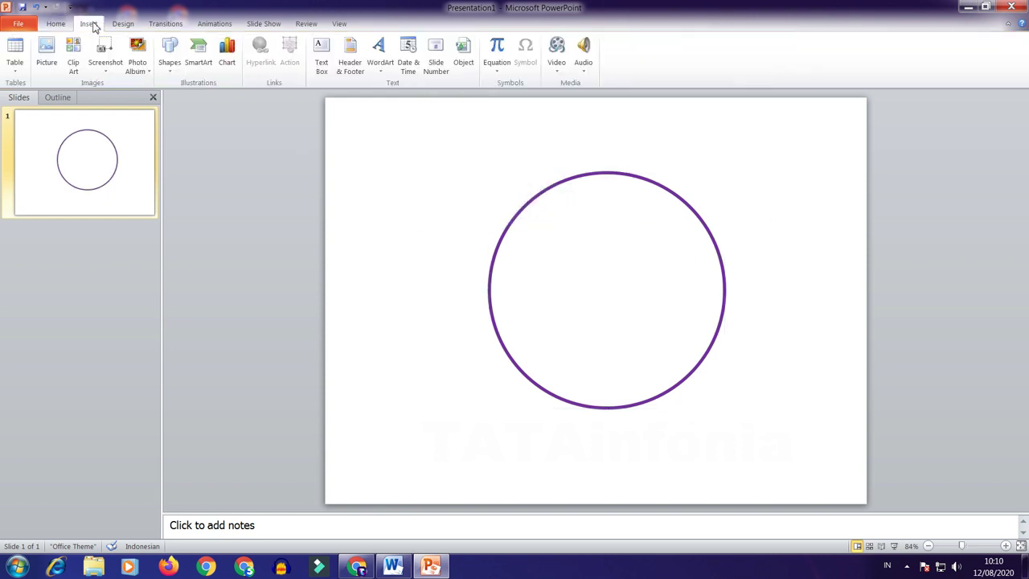
{"action": "left_click", "coordinate": [172, 60]}
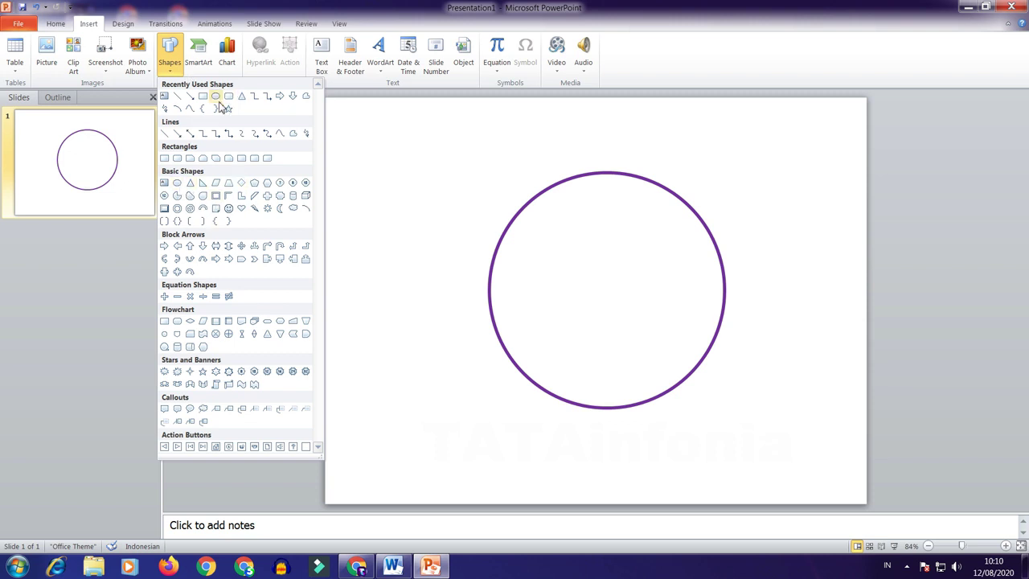
Copy and paste the purple circle, then shrink the pasted copy
{"action": "left_click", "coordinate": [535, 198]}
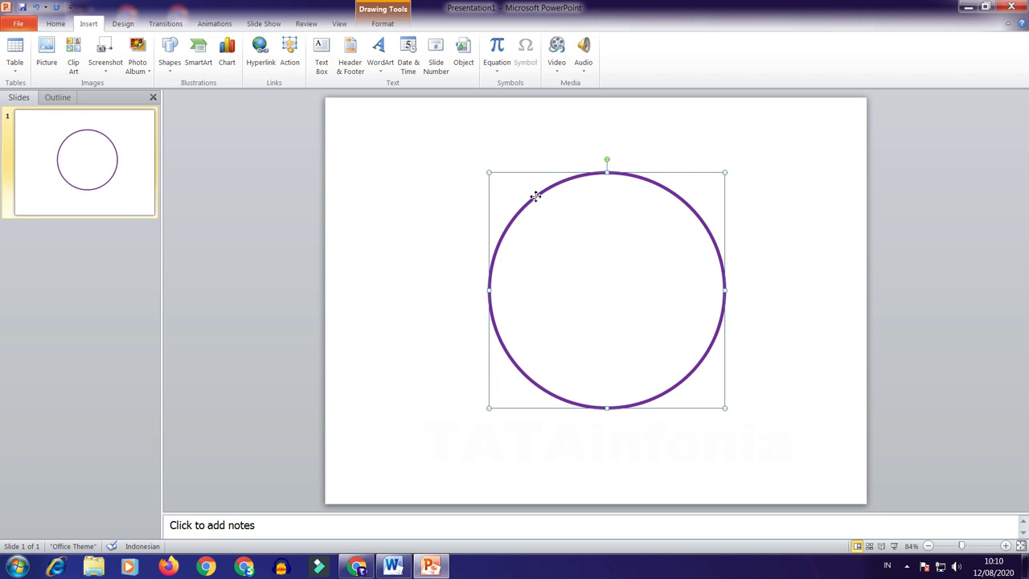
{"action": "right_click", "coordinate": [535, 196]}
{"action": "left_click", "coordinate": [554, 221]}
{"action": "right_click", "coordinate": [430, 184]}
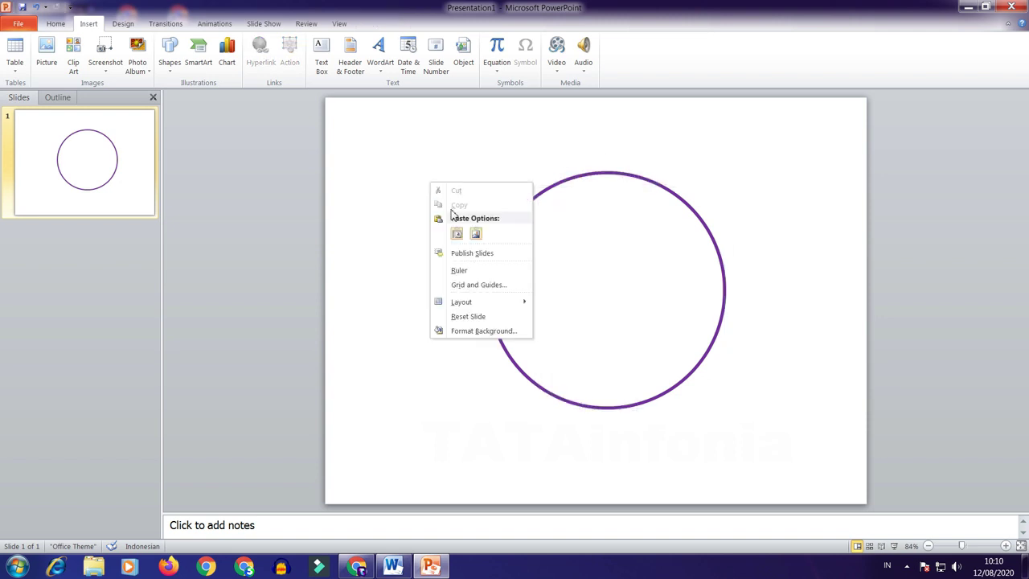
{"action": "left_click", "coordinate": [456, 233]}
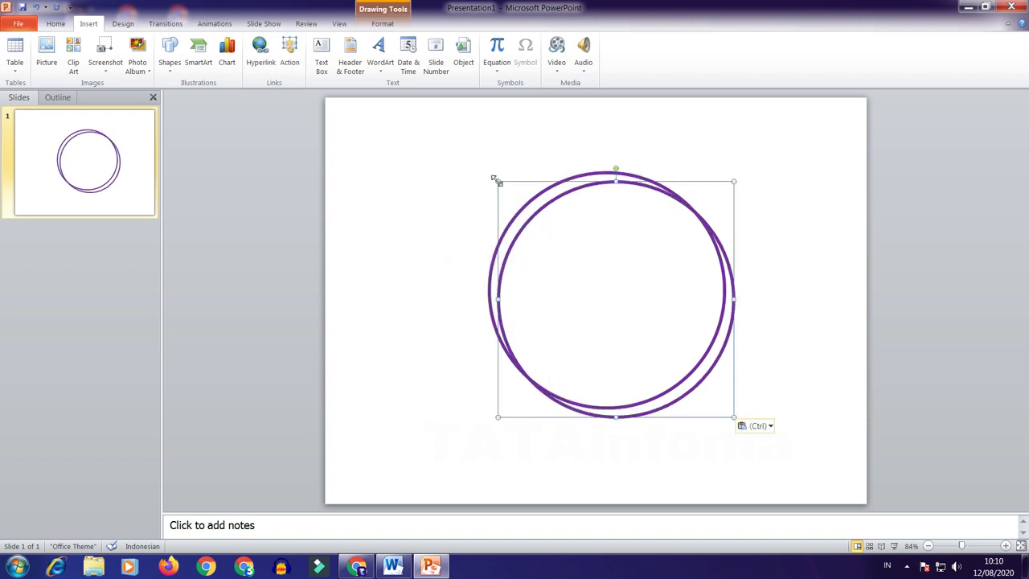
{"action": "mouse_move", "coordinate": [496, 180]}
{"action": "left_mouse_down"}
{"action": "mouse_move", "coordinate": [535, 213]}
{"action": "mouse_move", "coordinate": [515, 228]}
{"action": "left_mouse_up"}
{"action": "left_click", "coordinate": [574, 252]}
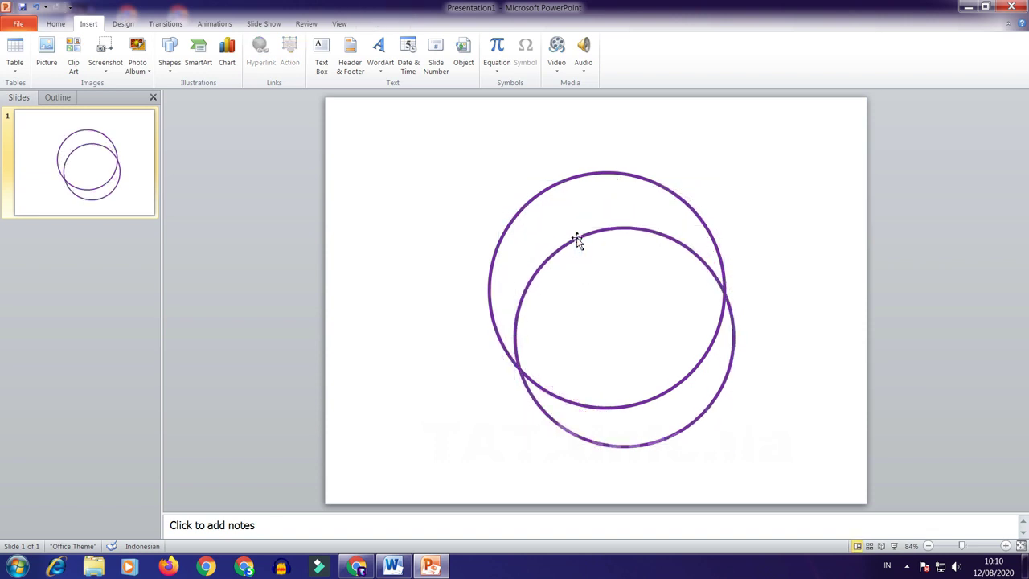
{"action": "left_click", "coordinate": [575, 230]}
Set the outer circle's outline to 3 pt and move the copy inside it
{"action": "left_click", "coordinate": [384, 24]}
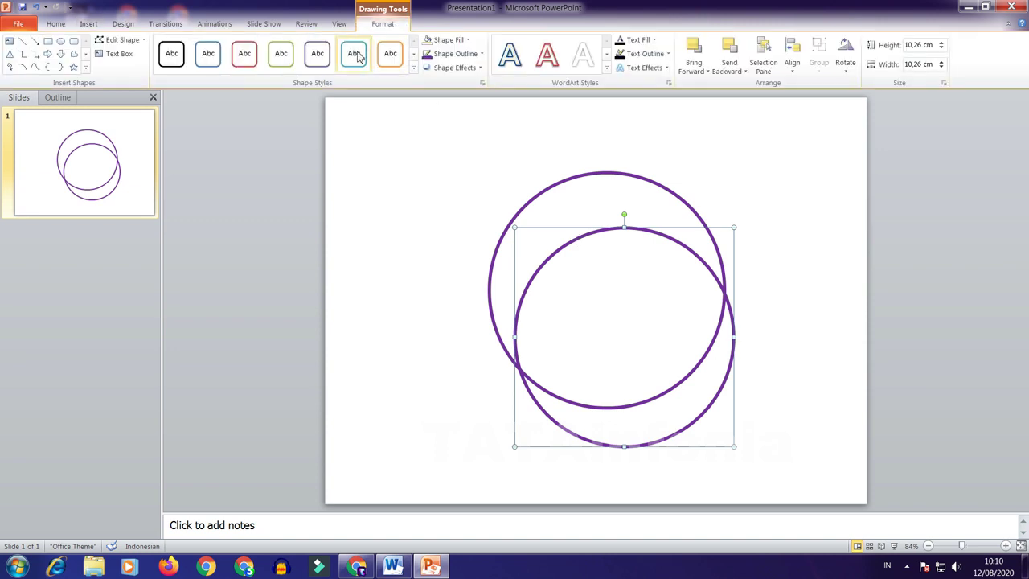
{"action": "left_click", "coordinate": [455, 54]}
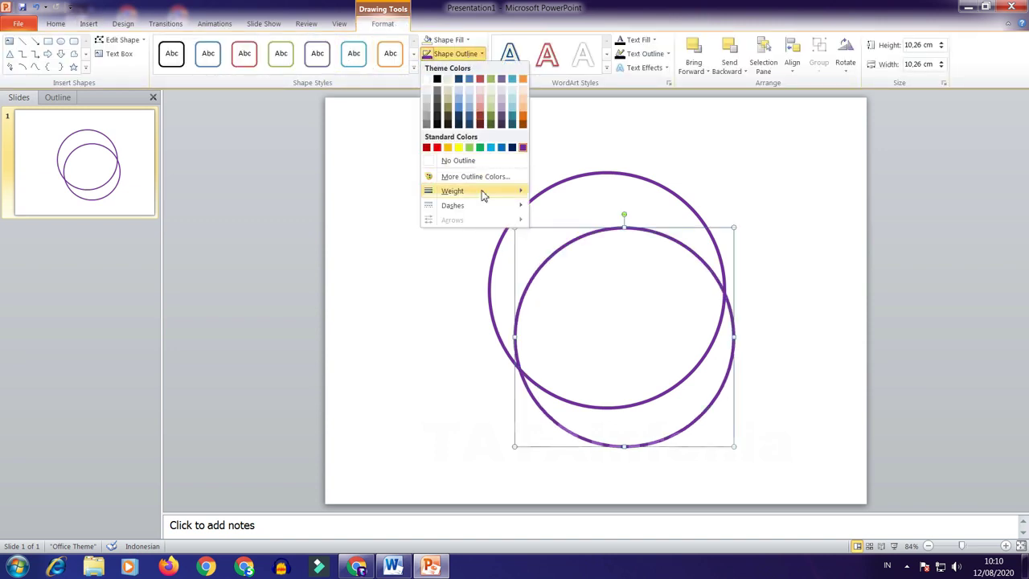
{"action": "mouse_move", "coordinate": [483, 191]}
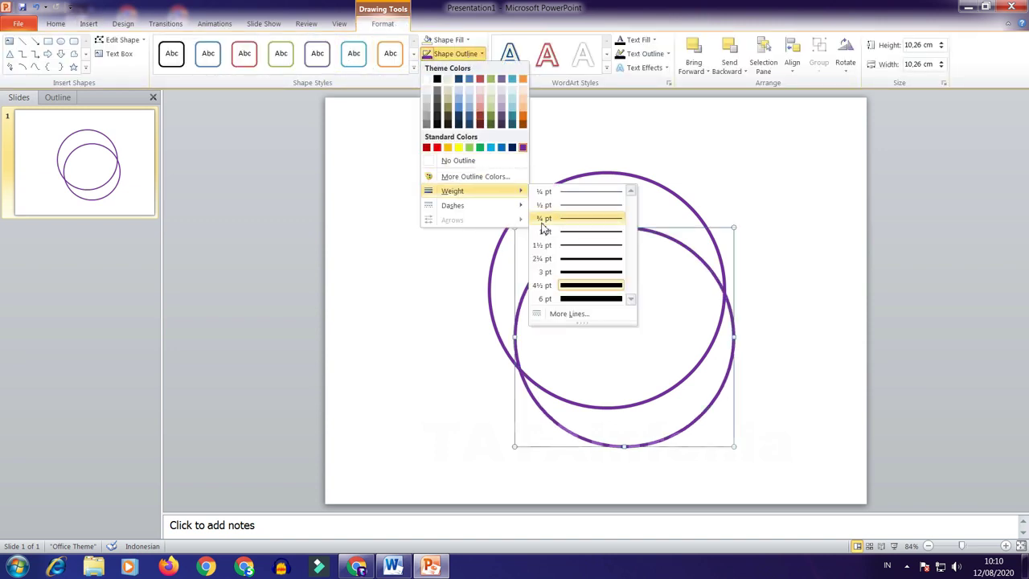
{"action": "left_click", "coordinate": [568, 278]}
{"action": "left_click", "coordinate": [582, 252]}
{"action": "left_click_drag", "start_coordinate": [582, 252], "coordinate": [568, 198]}
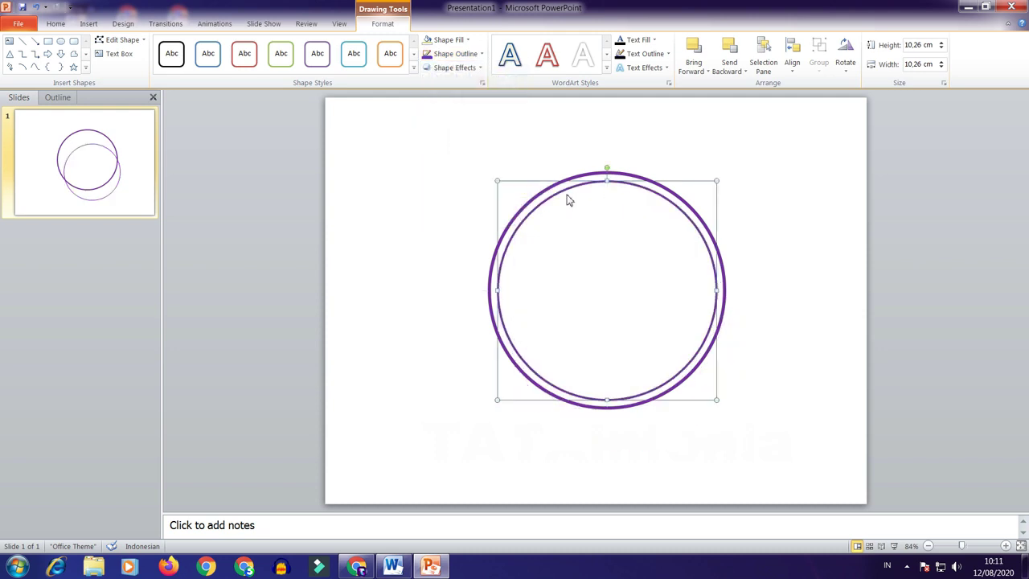
Give the inner circle a 1½ pt outline, resize it to 10,65 cm and centre it
{"action": "left_click", "coordinate": [793, 188]}
{"action": "double_click", "coordinate": [689, 222]}
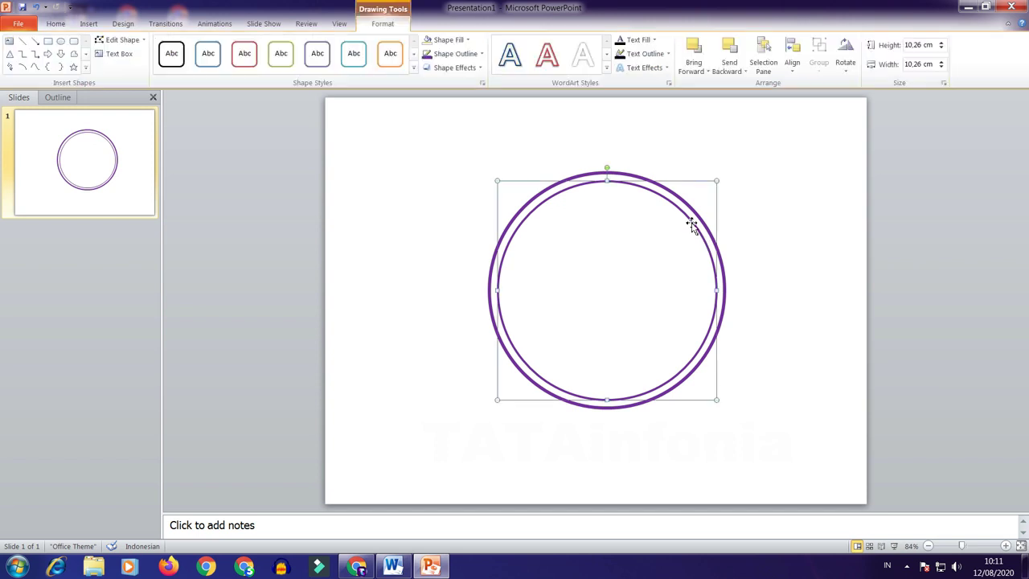
{"action": "left_click", "coordinate": [439, 58]}
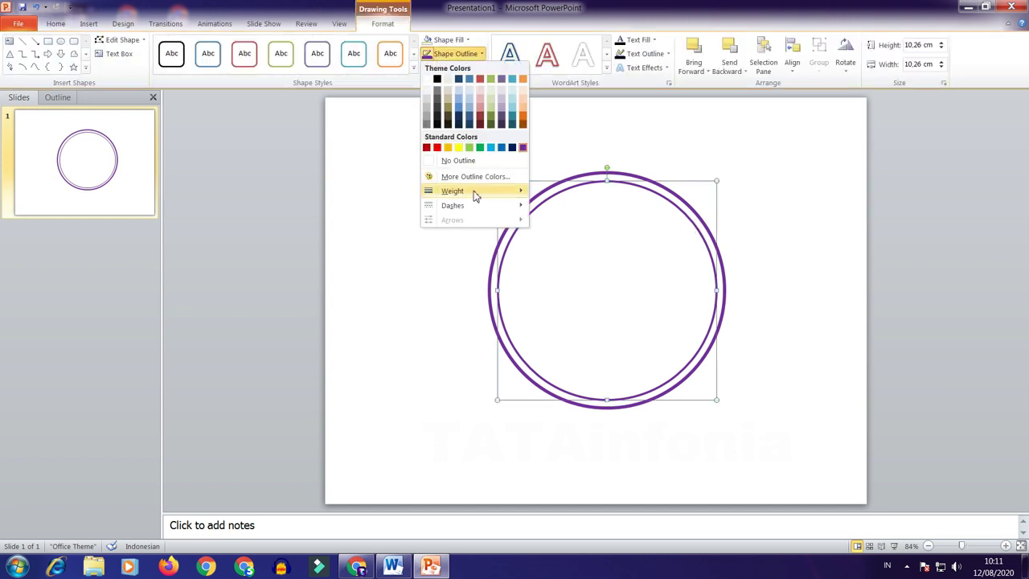
{"action": "mouse_move", "coordinate": [472, 191]}
{"action": "left_click", "coordinate": [553, 248]}
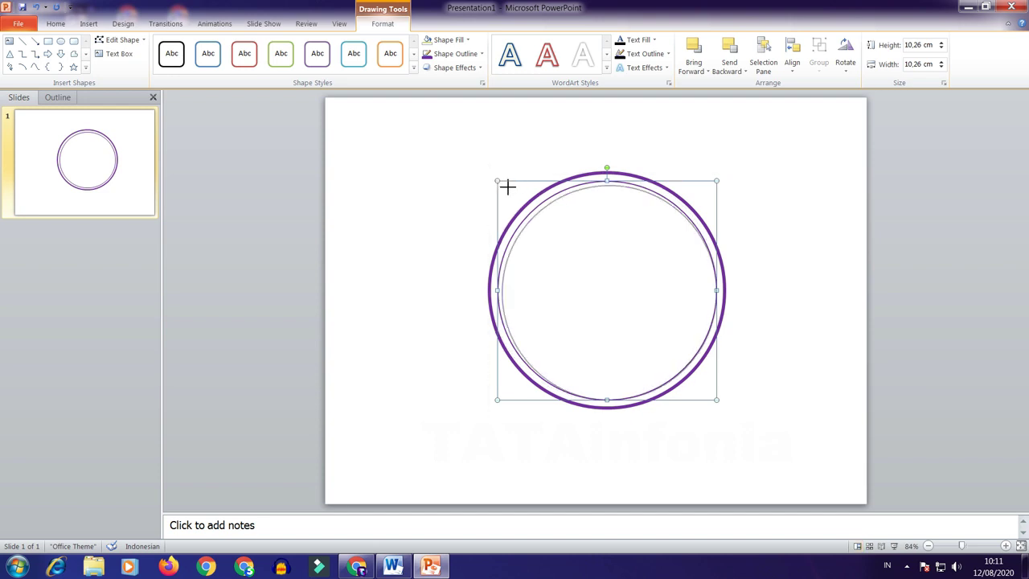
{"action": "left_click_drag", "start_coordinate": [496, 182], "coordinate": [488, 172]}
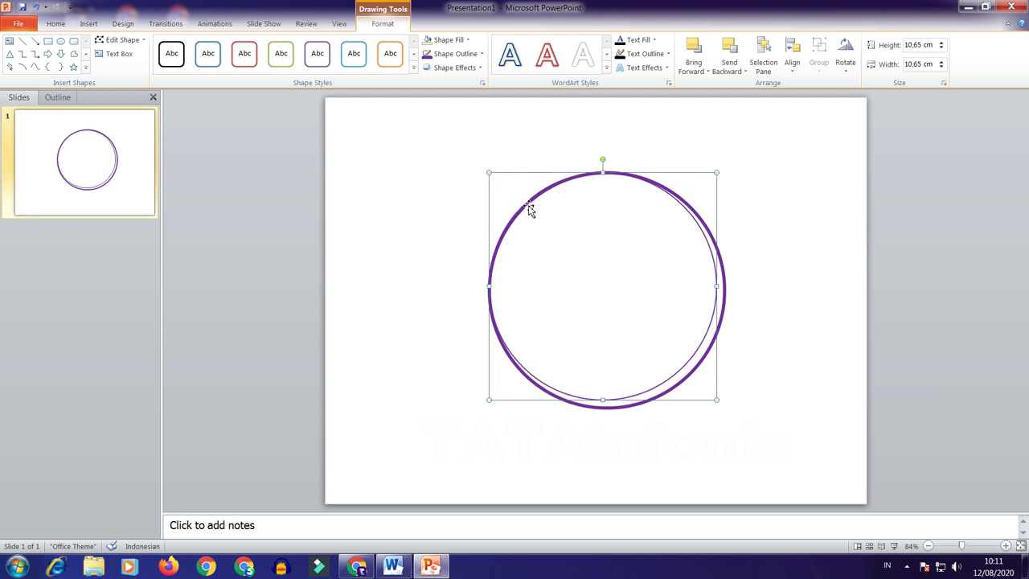
{"action": "left_click_drag", "start_coordinate": [652, 172], "coordinate": [659, 175]}
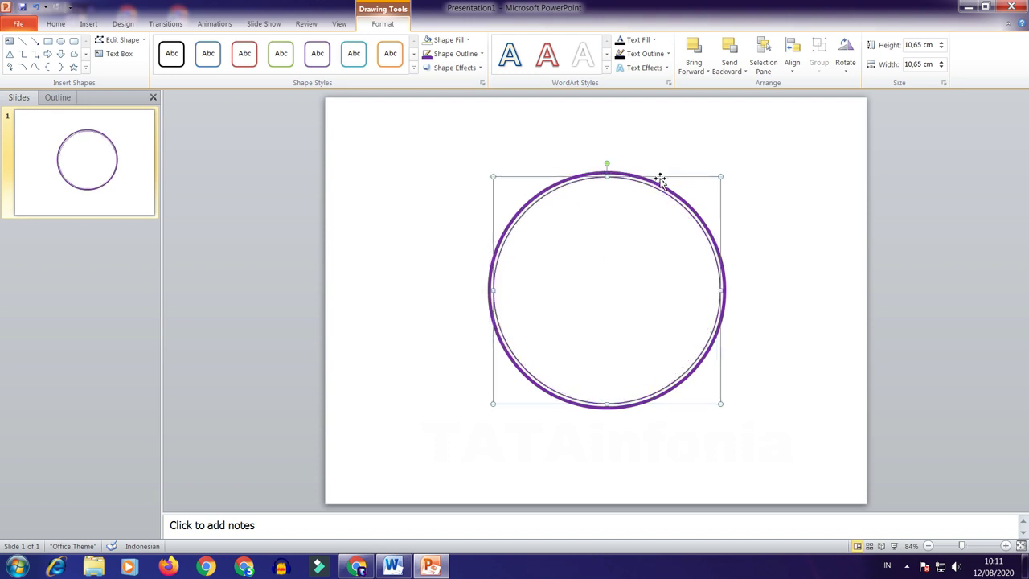
{"action": "left_click", "coordinate": [790, 209]}
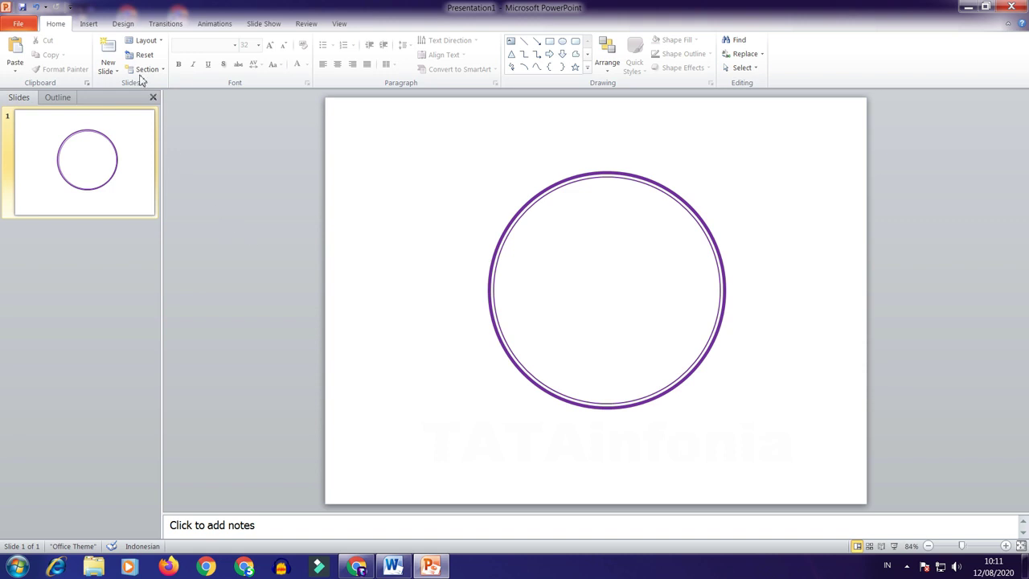
Draw a third oval inside the double ring, enlarging and centring it
{"action": "left_click", "coordinate": [89, 24]}
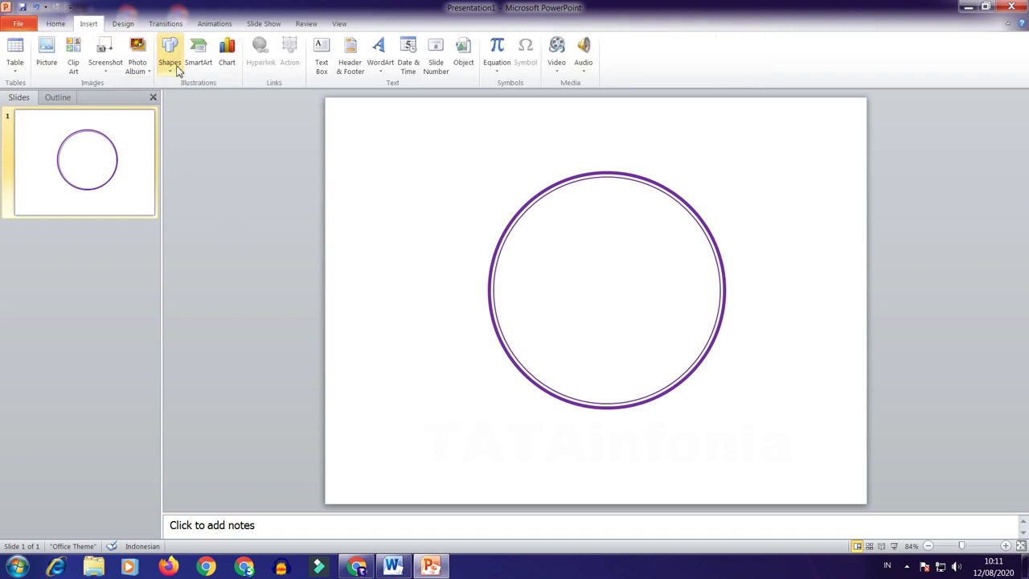
{"action": "left_click", "coordinate": [179, 71]}
{"action": "left_click", "coordinate": [216, 103]}
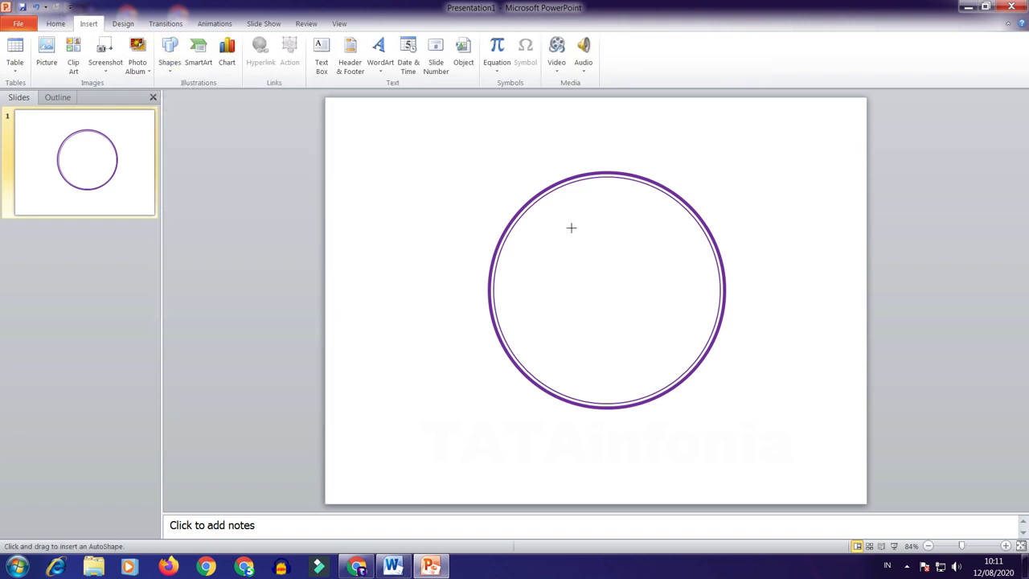
{"action": "left_click_drag", "start_coordinate": [566, 230], "coordinate": [686, 347]}
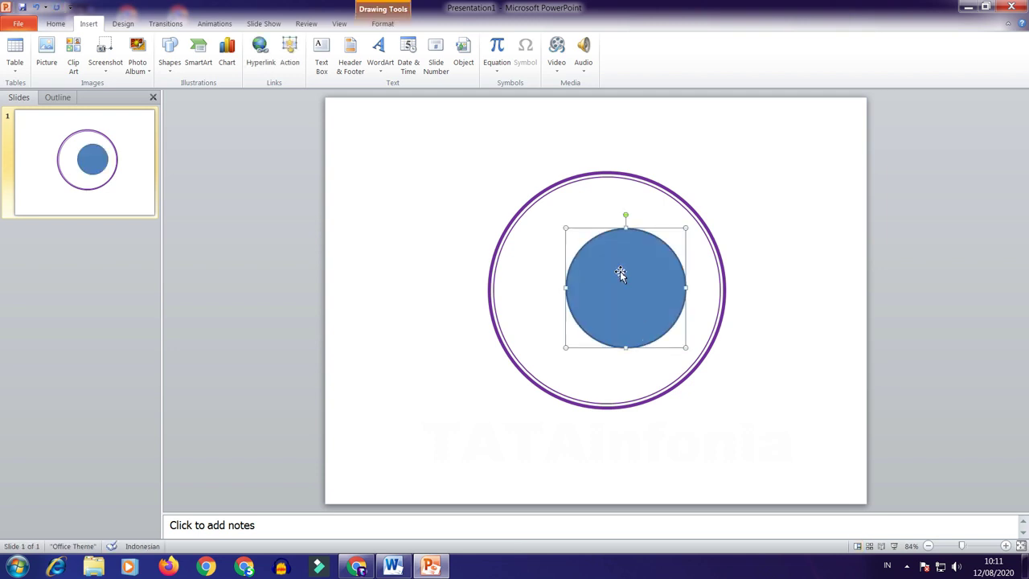
{"action": "mouse_move", "coordinate": [602, 241]}
{"action": "left_mouse_down"}
{"action": "mouse_move", "coordinate": [558, 234]}
{"action": "mouse_move", "coordinate": [528, 212]}
{"action": "left_mouse_up"}
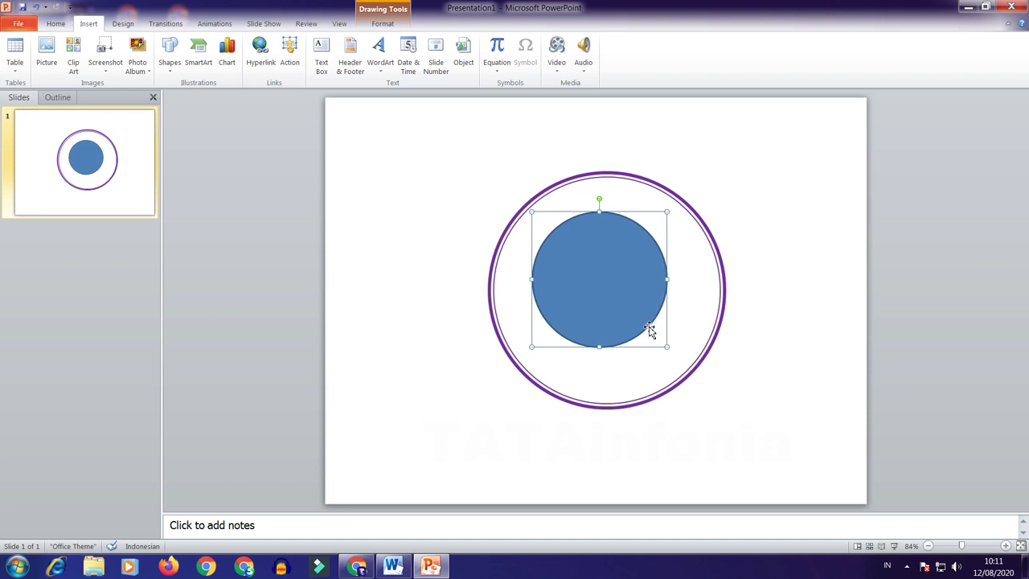
{"action": "left_click_drag", "start_coordinate": [667, 347], "coordinate": [686, 360]}
{"action": "left_click_drag", "start_coordinate": [586, 218], "coordinate": [573, 225]}
{"action": "left_click_drag", "start_coordinate": [629, 262], "coordinate": [640, 261]}
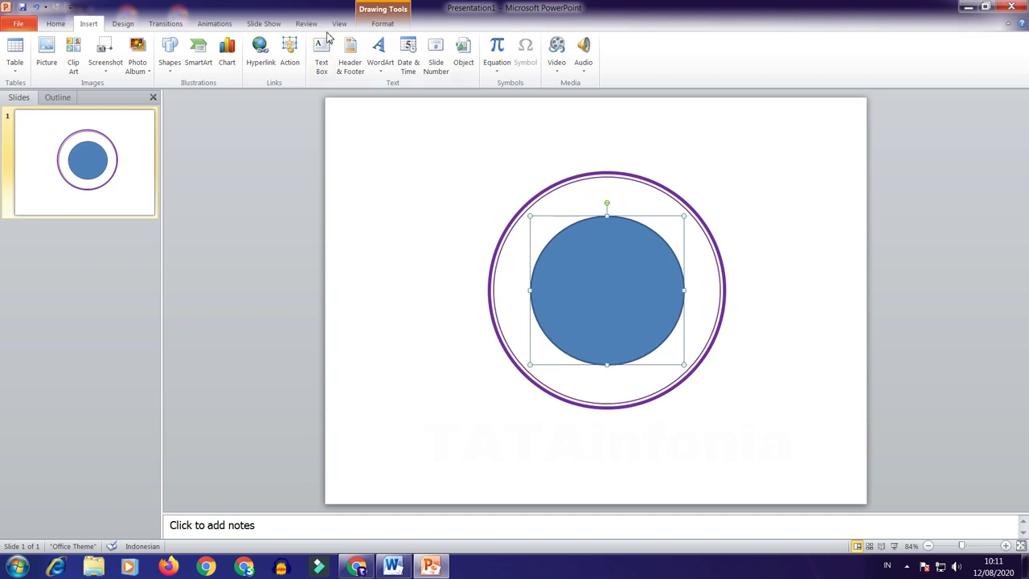
Apply a purple outline-only shape style and resize the circle to 8 cm wide
{"action": "left_click", "coordinate": [383, 25]}
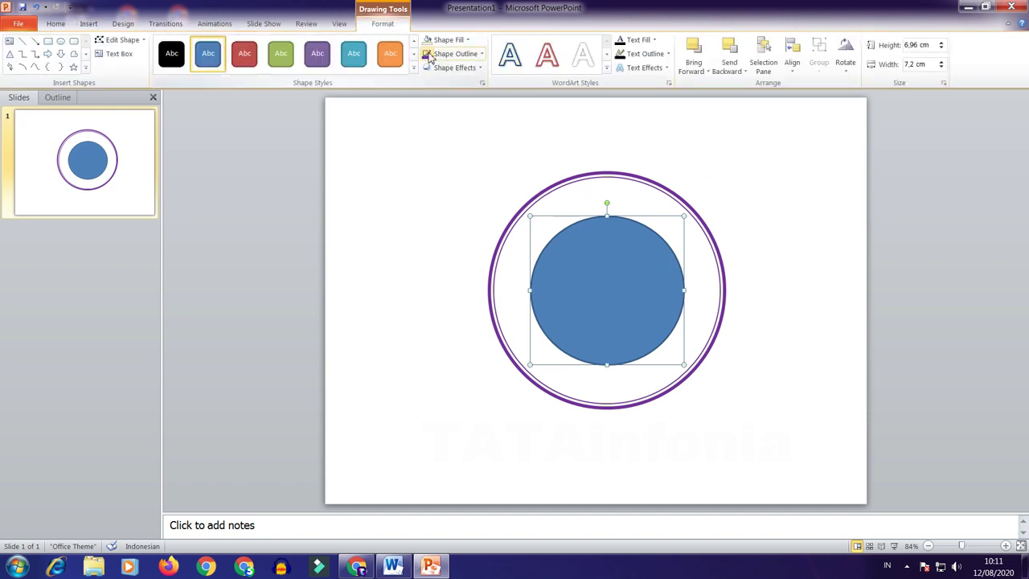
{"action": "left_click", "coordinate": [428, 41]}
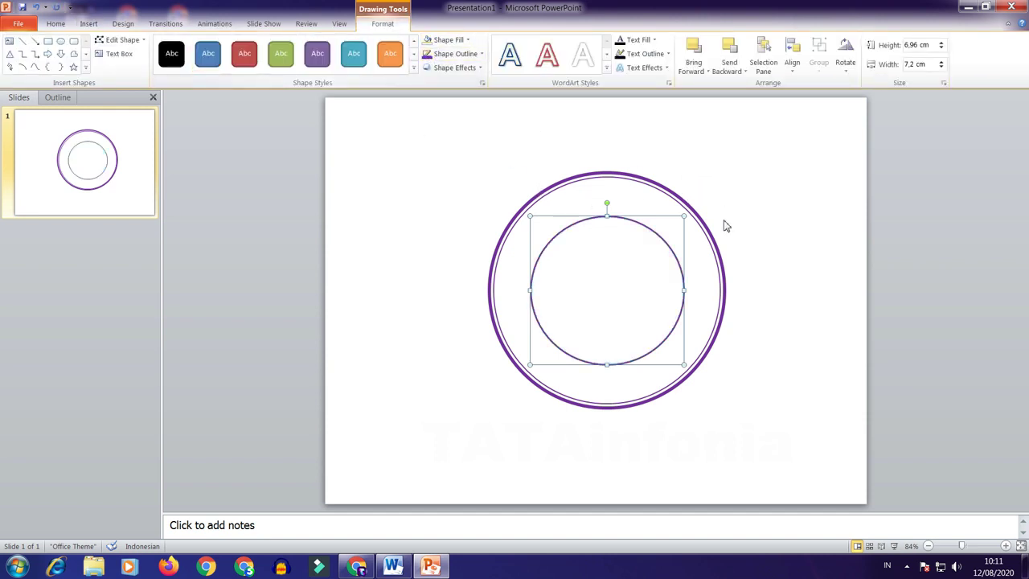
{"action": "left_click_drag", "start_coordinate": [529, 216], "coordinate": [523, 211]}
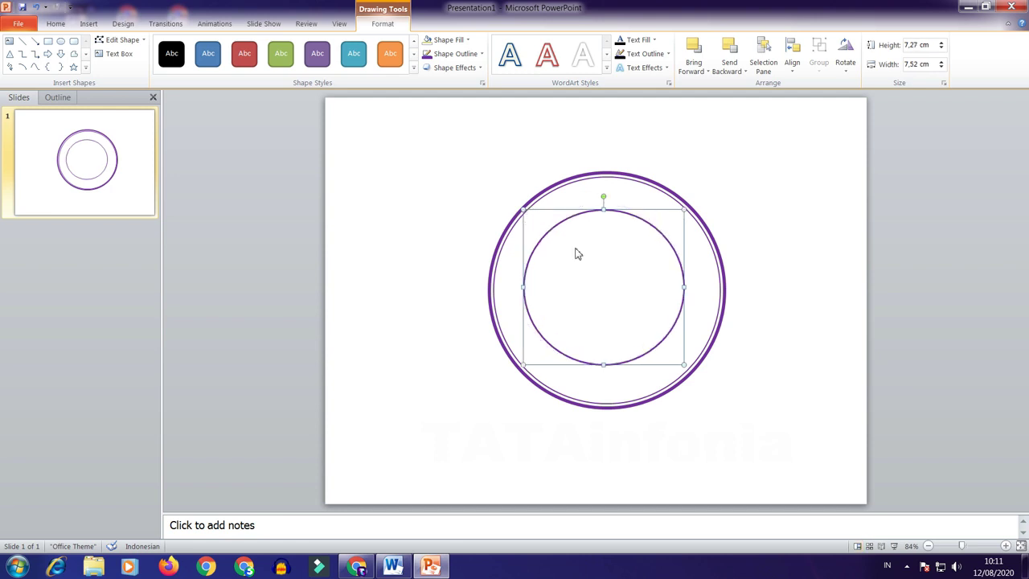
{"action": "left_click_drag", "start_coordinate": [684, 365], "coordinate": [693, 372]}
{"action": "left_click_drag", "start_coordinate": [631, 214], "coordinate": [624, 210]}
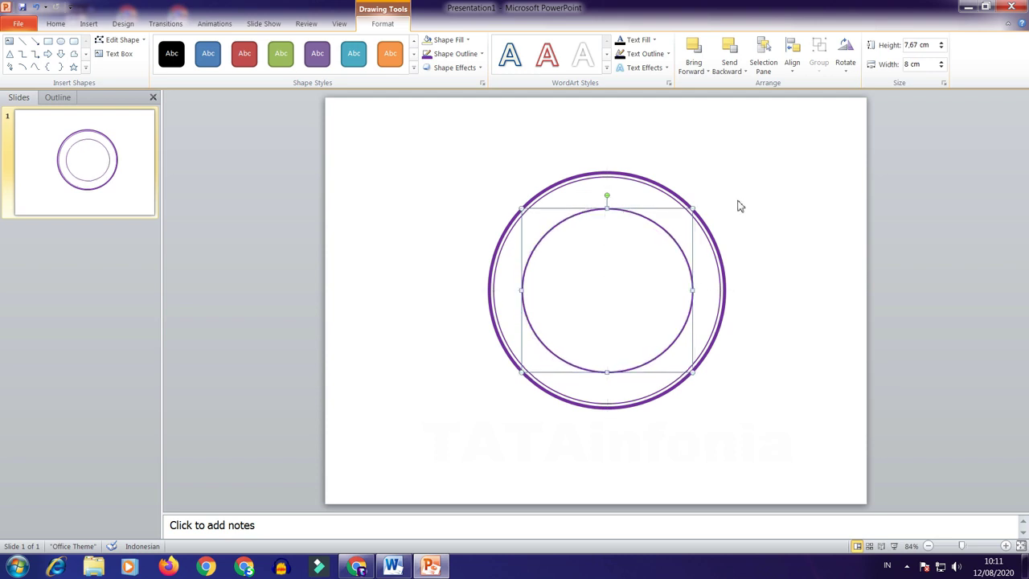
{"action": "left_click", "coordinate": [758, 202]}
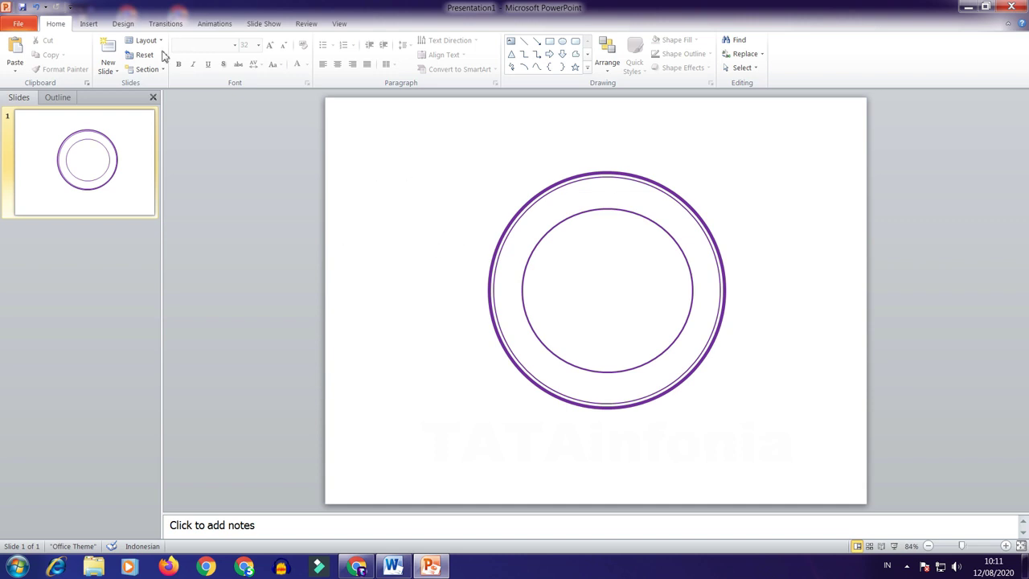
{"action": "left_click", "coordinate": [123, 24]}
Draw an 8 cm horizontal line across the inner circle with a 2¼ pt purple outline
{"action": "left_click", "coordinate": [89, 23]}
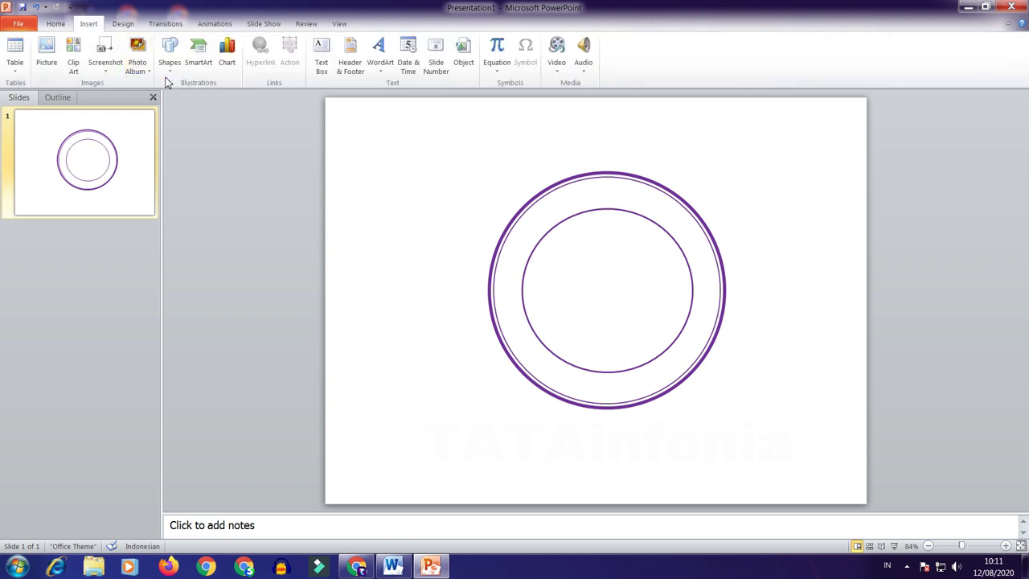
{"action": "left_click", "coordinate": [170, 52]}
{"action": "left_click", "coordinate": [177, 96]}
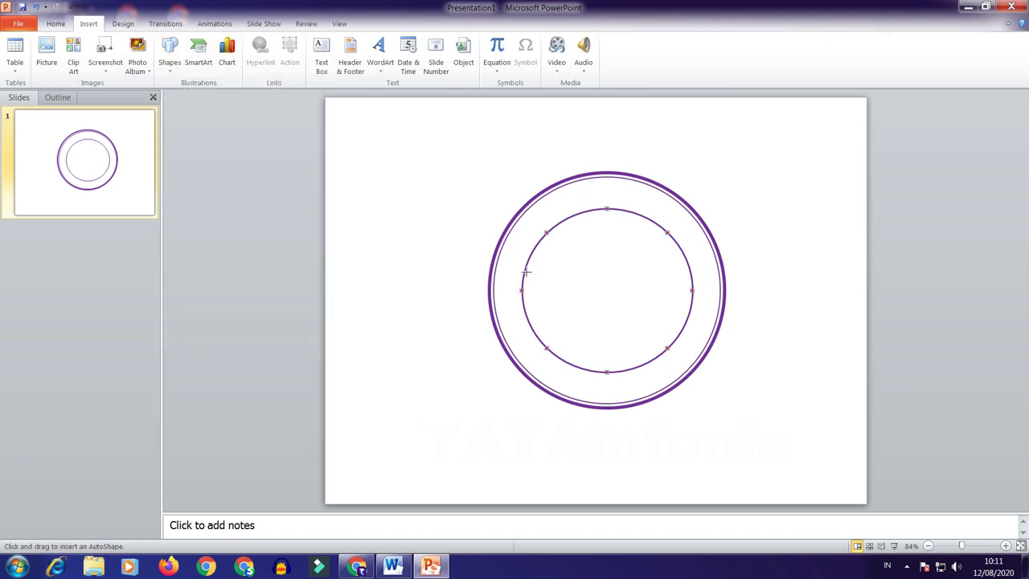
{"action": "left_click_drag", "start_coordinate": [526, 272], "coordinate": [692, 268]}
{"action": "left_click_drag", "start_coordinate": [692, 268], "coordinate": [692, 270]}
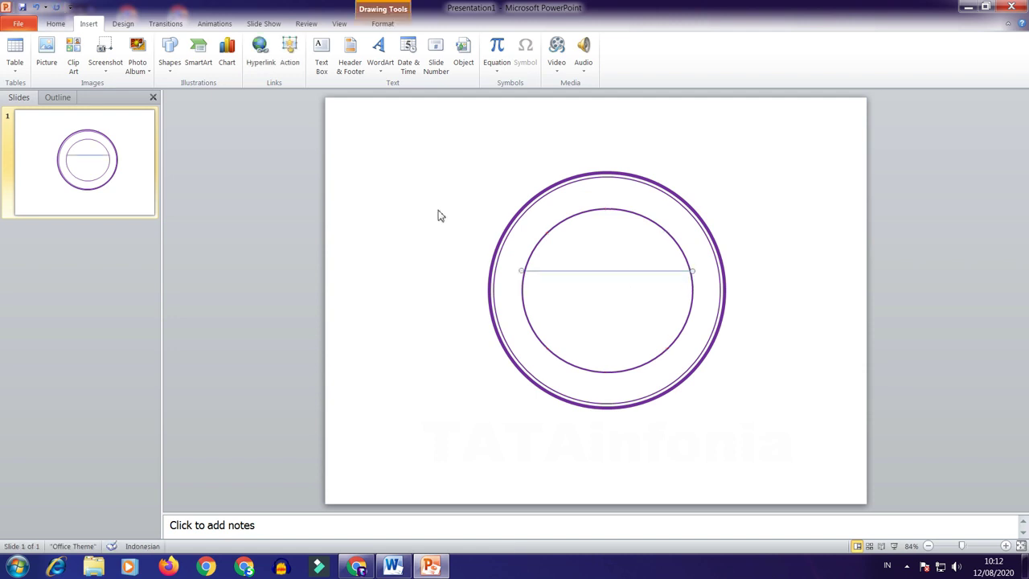
{"action": "left_click", "coordinate": [383, 23]}
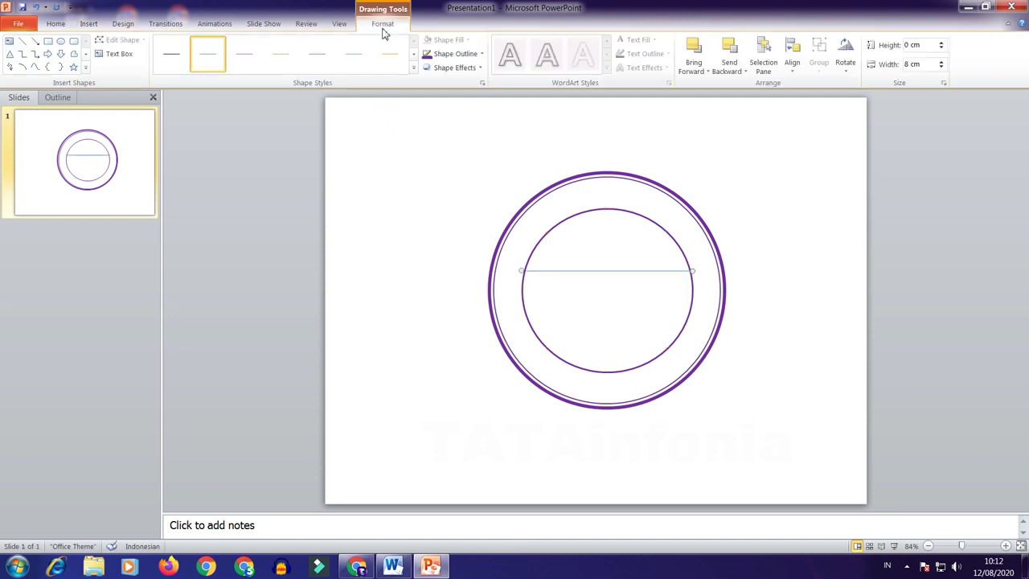
{"action": "left_click", "coordinate": [448, 57]}
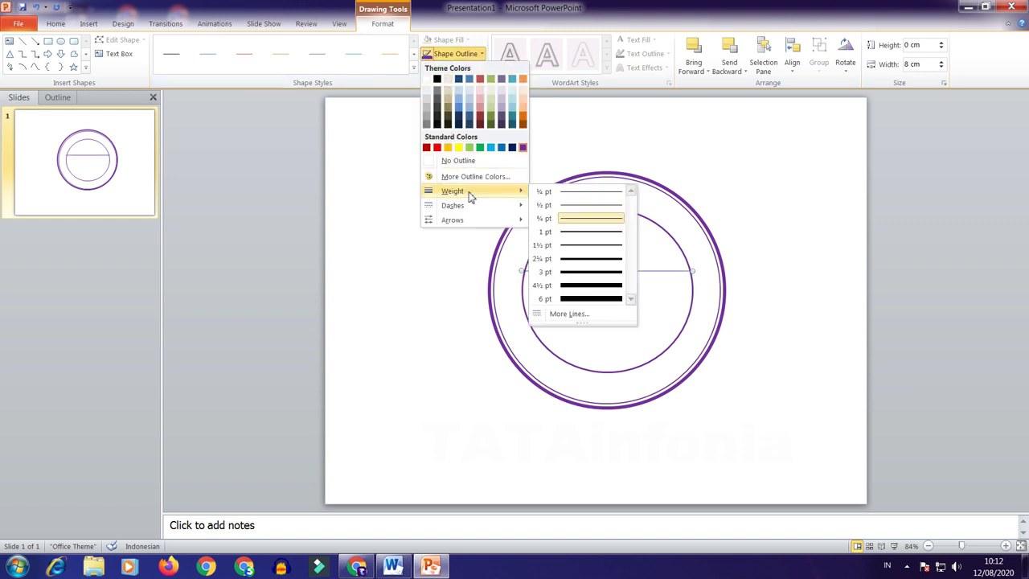
{"action": "left_click", "coordinate": [568, 261]}
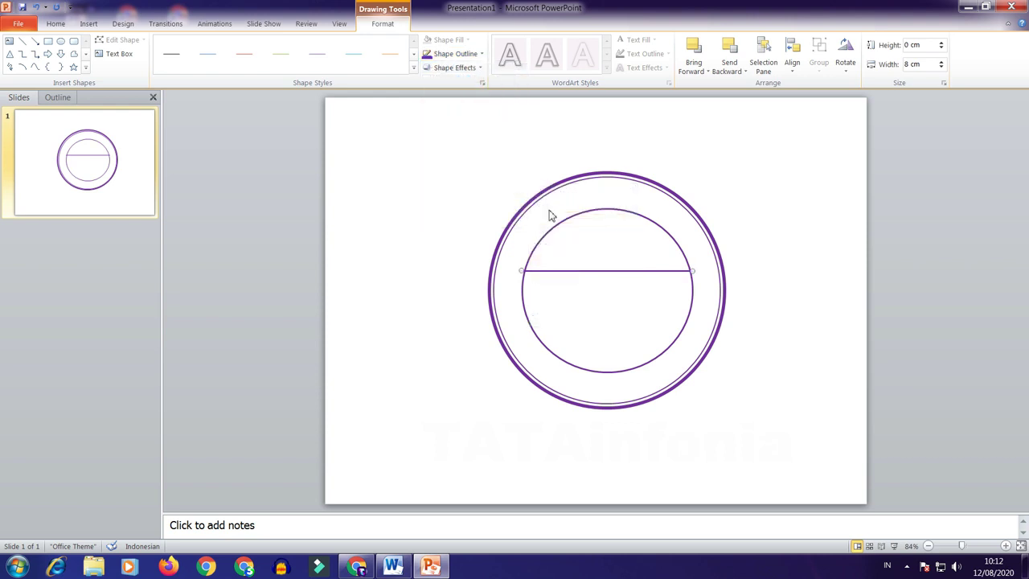
{"action": "left_click", "coordinate": [804, 228]}
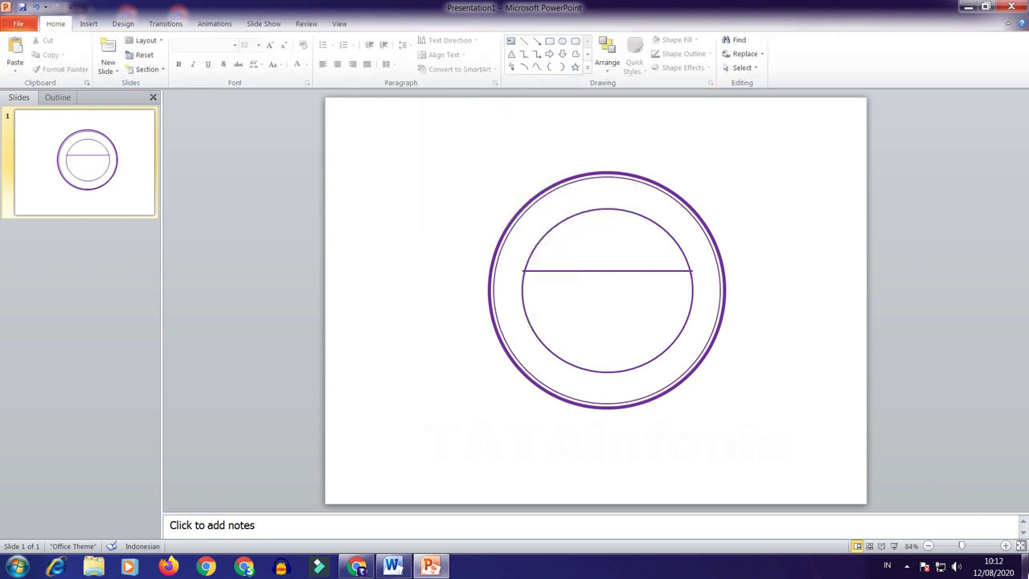
{"action": "left_click", "coordinate": [1006, 546]}
{"action": "left_click", "coordinate": [1006, 546]}
Duplicate the horizontal line with Ctrl+D and drag the copy lower to form the band
{"action": "left_click", "coordinate": [1006, 546]}
{"action": "left_click", "coordinate": [1006, 546]}
{"action": "left_click", "coordinate": [1006, 546]}
{"action": "left_click", "coordinate": [1005, 546]}
{"action": "left_click", "coordinate": [1006, 546]}
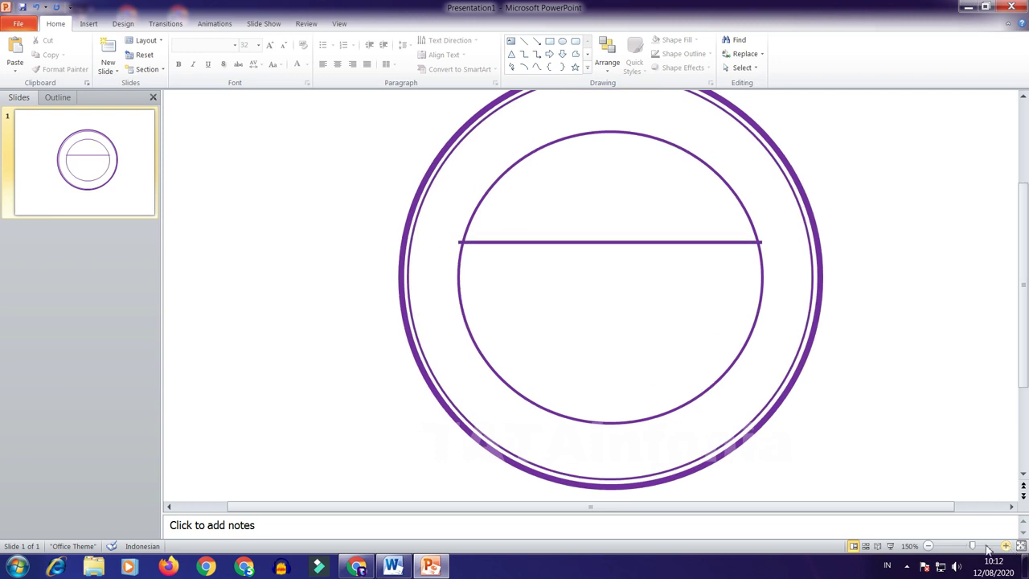
{"action": "left_click", "coordinate": [582, 242]}
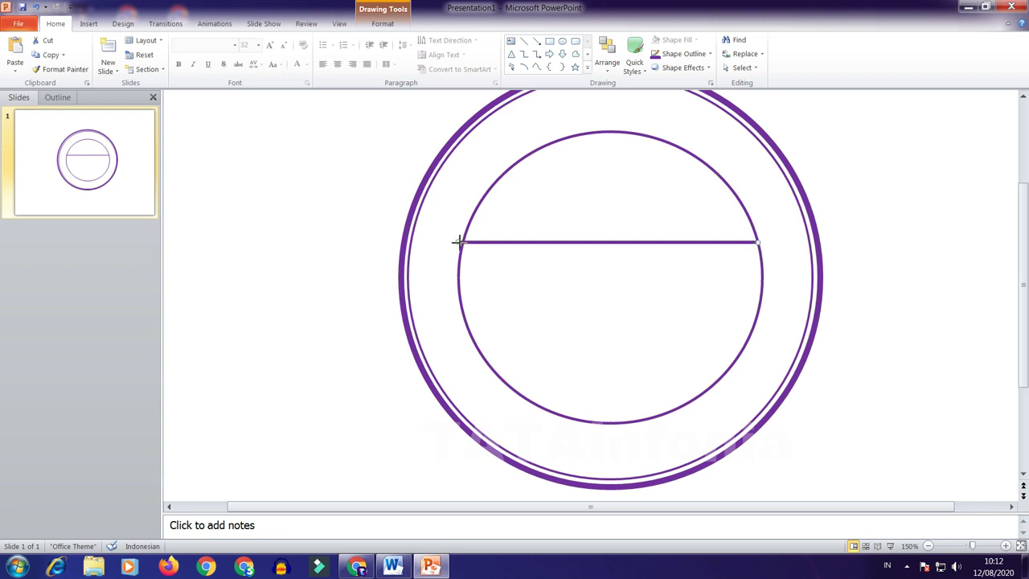
{"action": "left_click", "coordinate": [545, 233]}
{"action": "left_click", "coordinate": [553, 244]}
{"action": "key", "text": "ctrl+d"}
{"action": "left_click_drag", "start_coordinate": [560, 261], "coordinate": [548, 314]}
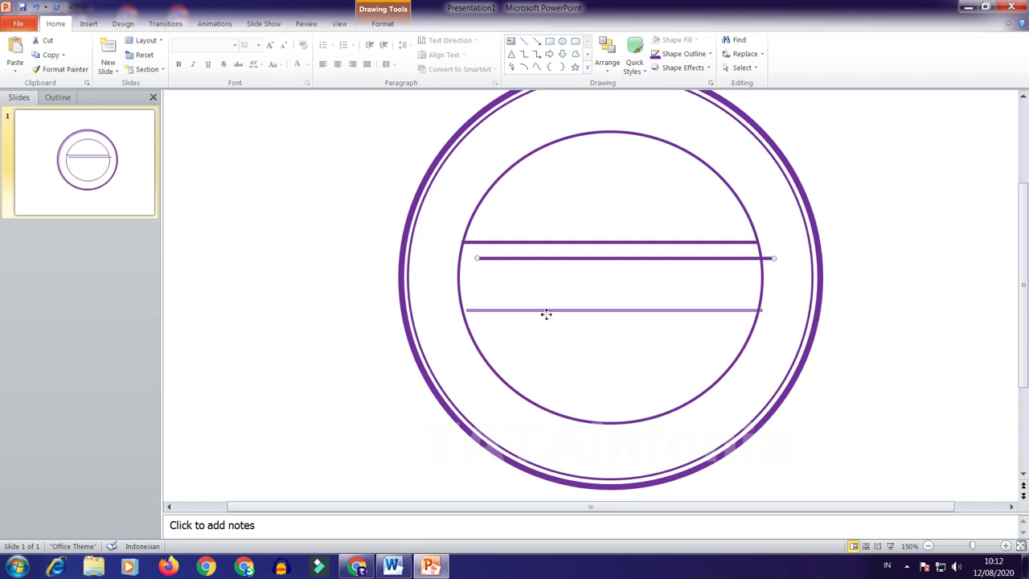
{"action": "left_click", "coordinate": [869, 338]}
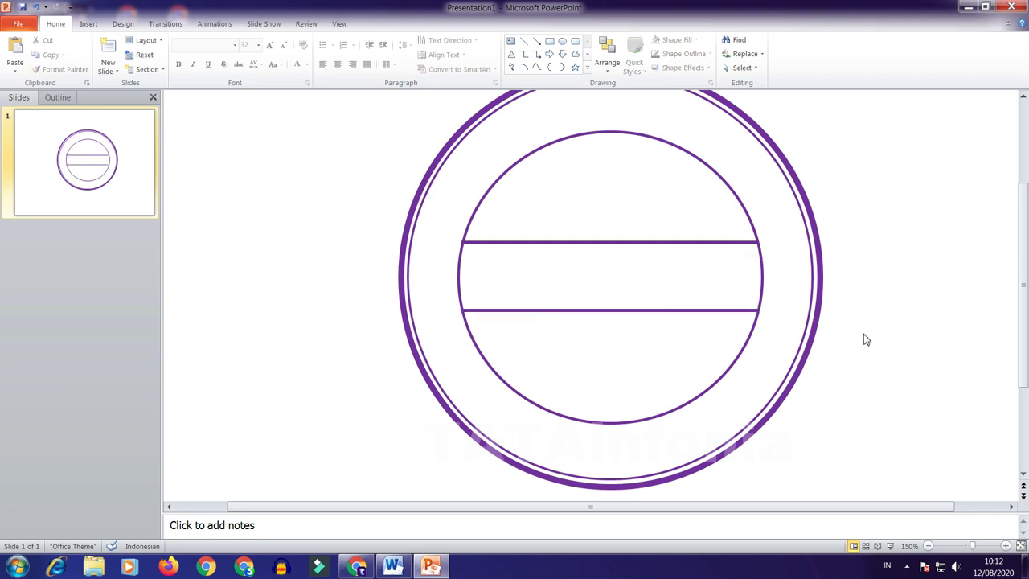
{"action": "left_click", "coordinate": [928, 546]}
{"action": "left_click", "coordinate": [928, 546]}
{"action": "left_click", "coordinate": [928, 546]}
{"action": "left_click", "coordinate": [927, 546]}
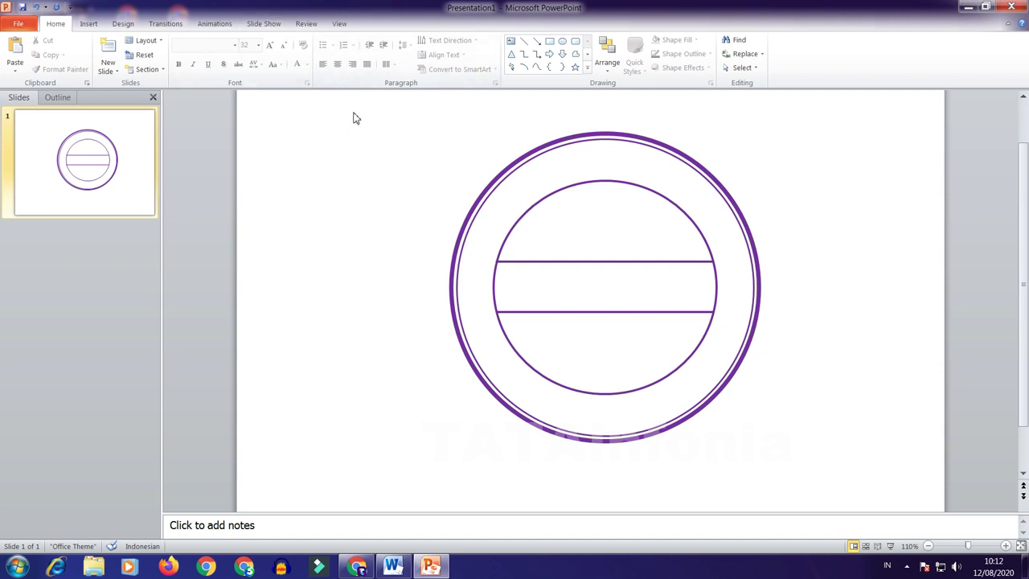
{"action": "left_click", "coordinate": [98, 27]}
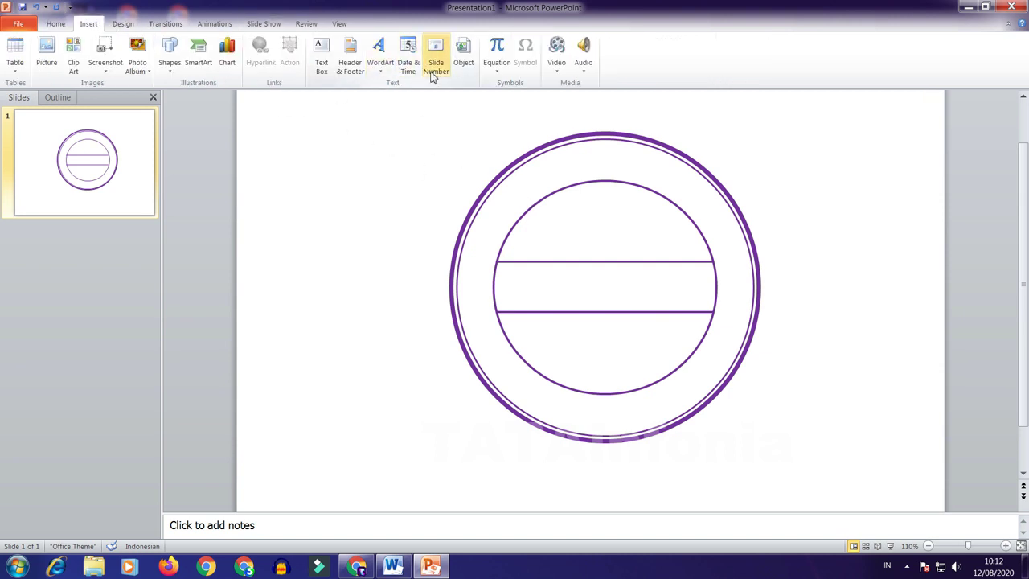
Add a text box reading 'CONTOH' on the slide
{"action": "left_click", "coordinate": [321, 55]}
{"action": "left_click", "coordinate": [385, 190]}
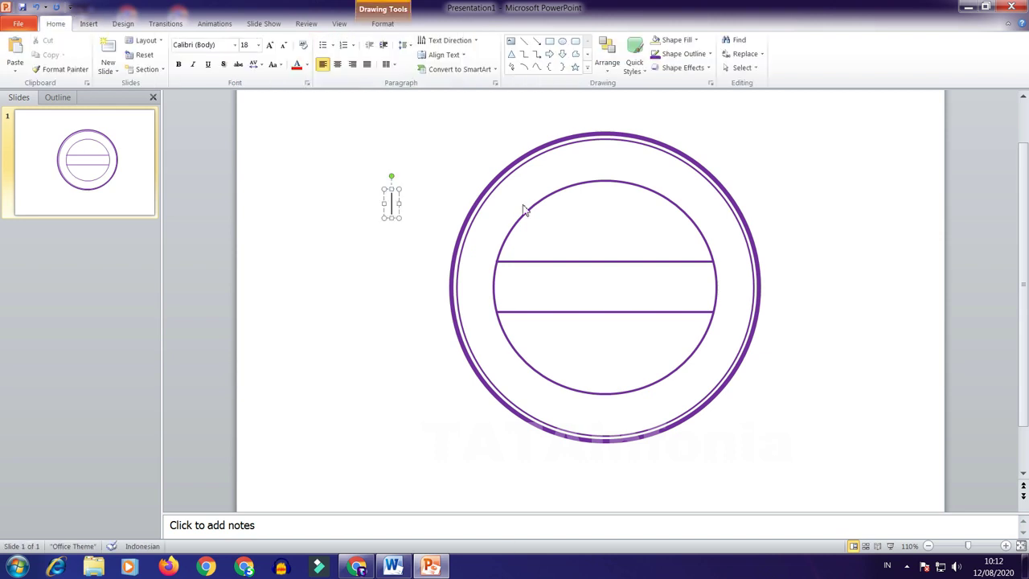
{"action": "type", "text": "CONTOH"}
{"action": "key", "text": "ctrl+s"}
{"action": "left_click", "coordinate": [448, 12]}
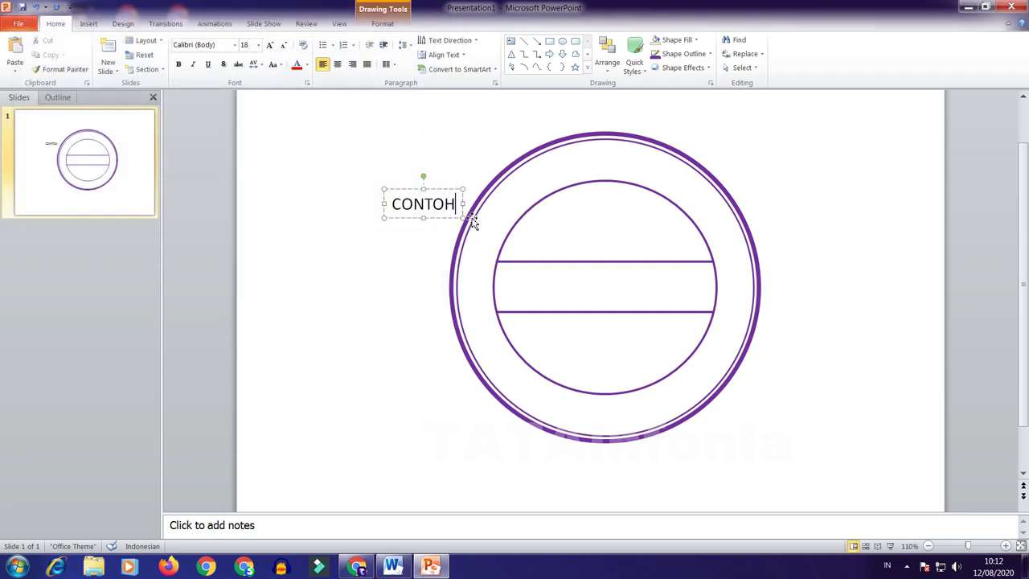
Make CONTOH bold Arial Black at 36 pt and move it into the band
{"action": "left_click_drag", "start_coordinate": [455, 202], "coordinate": [361, 206]}
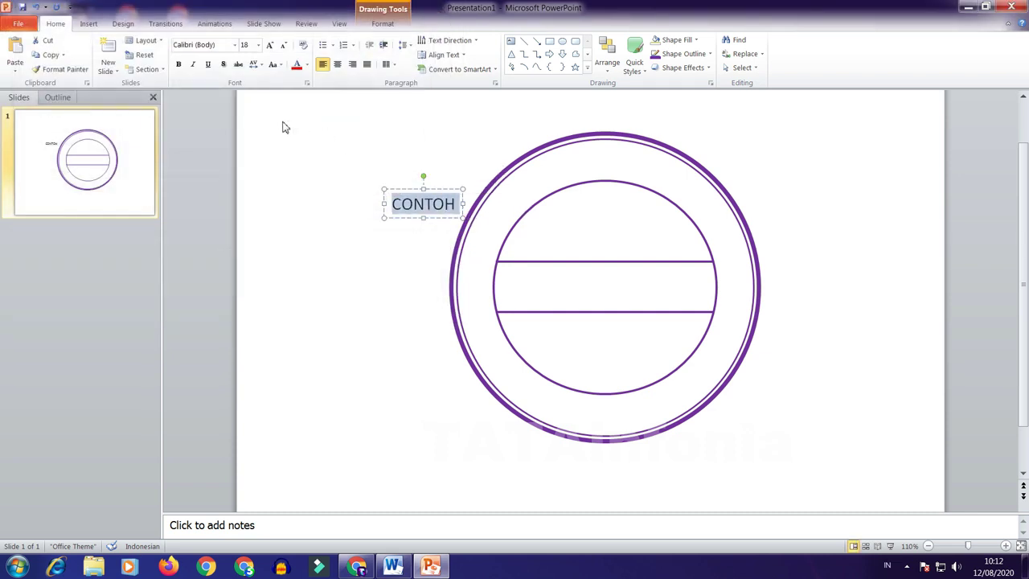
{"action": "left_click", "coordinate": [179, 65]}
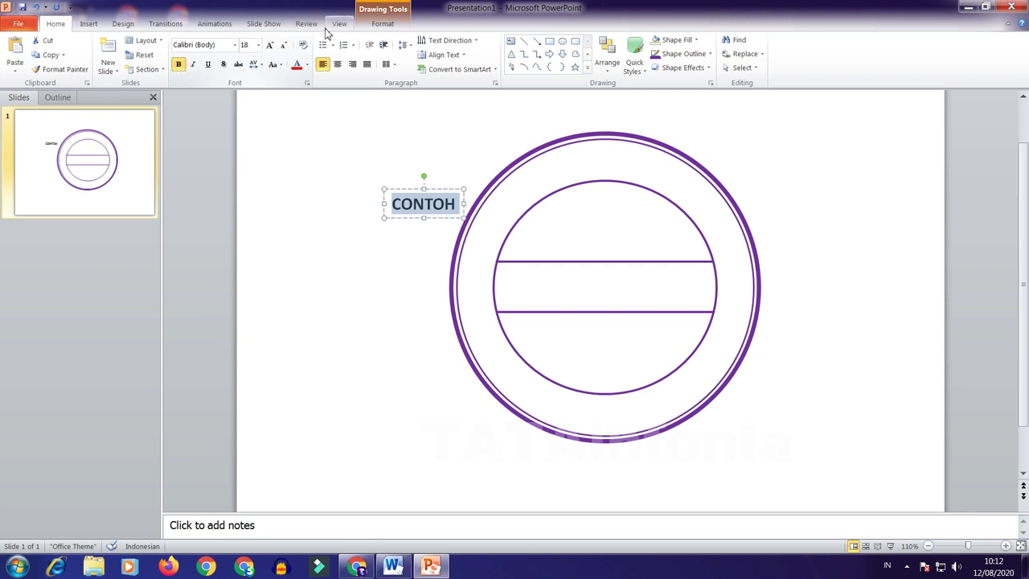
{"action": "left_click", "coordinate": [234, 44]}
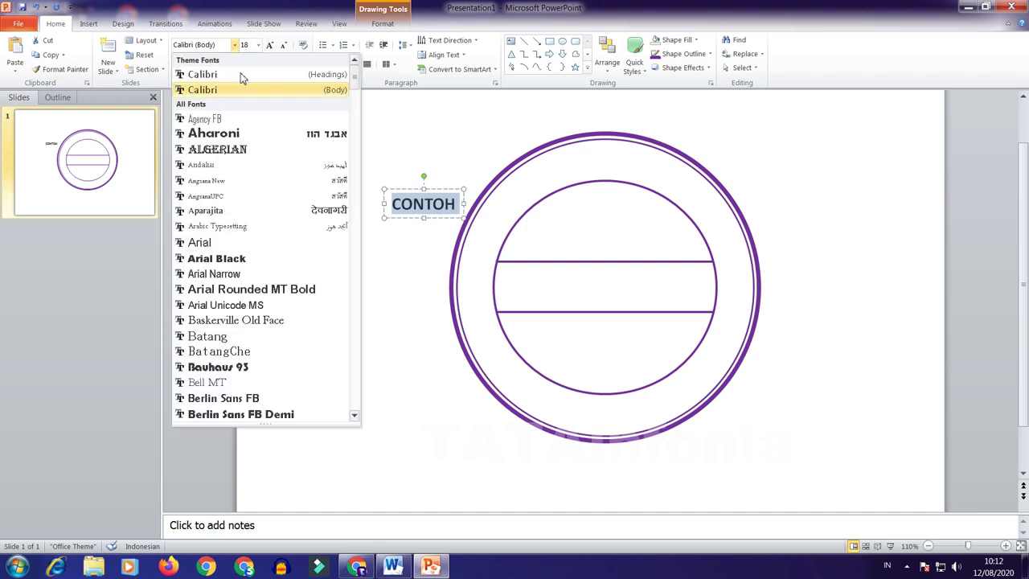
{"action": "left_click", "coordinate": [238, 258]}
{"action": "left_click", "coordinate": [270, 45]}
{"action": "left_click", "coordinate": [271, 45]}
{"action": "left_click", "coordinate": [271, 45]}
{"action": "left_click", "coordinate": [270, 46]}
{"action": "left_click", "coordinate": [270, 46]}
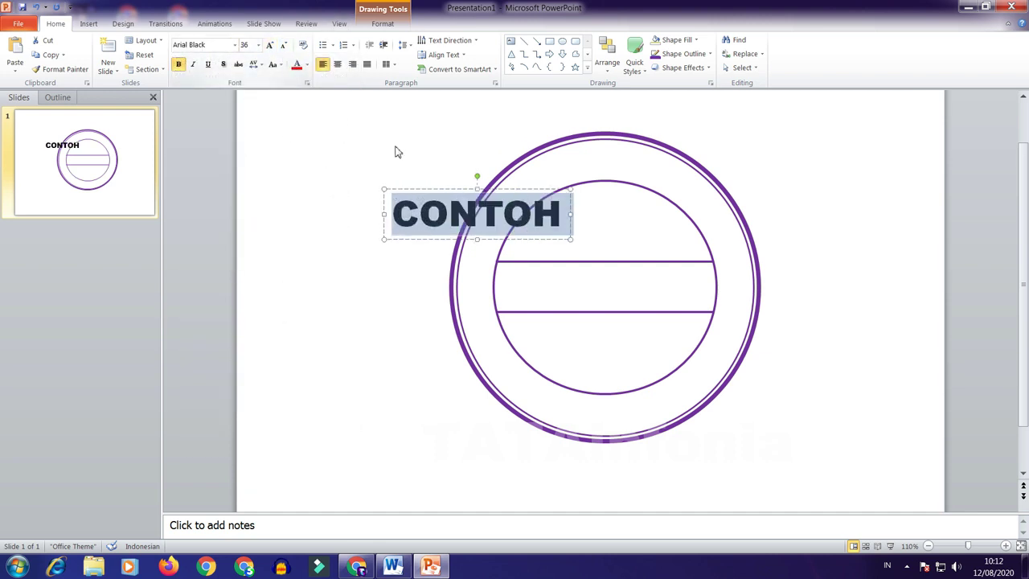
{"action": "mouse_move", "coordinate": [426, 190]}
{"action": "left_mouse_down"}
{"action": "mouse_move", "coordinate": [534, 268]}
{"action": "mouse_move", "coordinate": [551, 265]}
{"action": "left_mouse_up"}
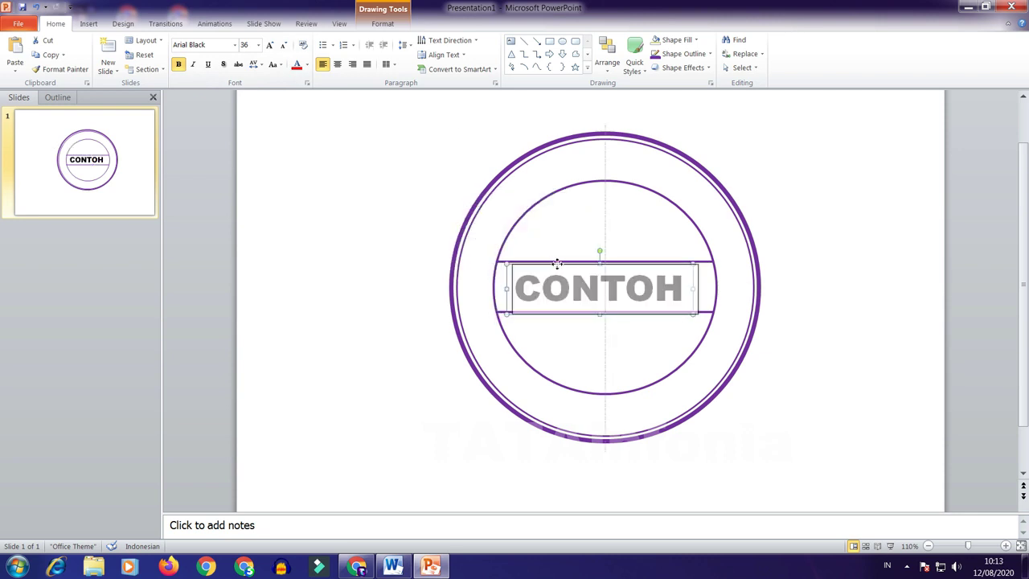
Colour the CONTOH text purple and zoom out to view the whole stamp
{"action": "left_click", "coordinate": [307, 64]}
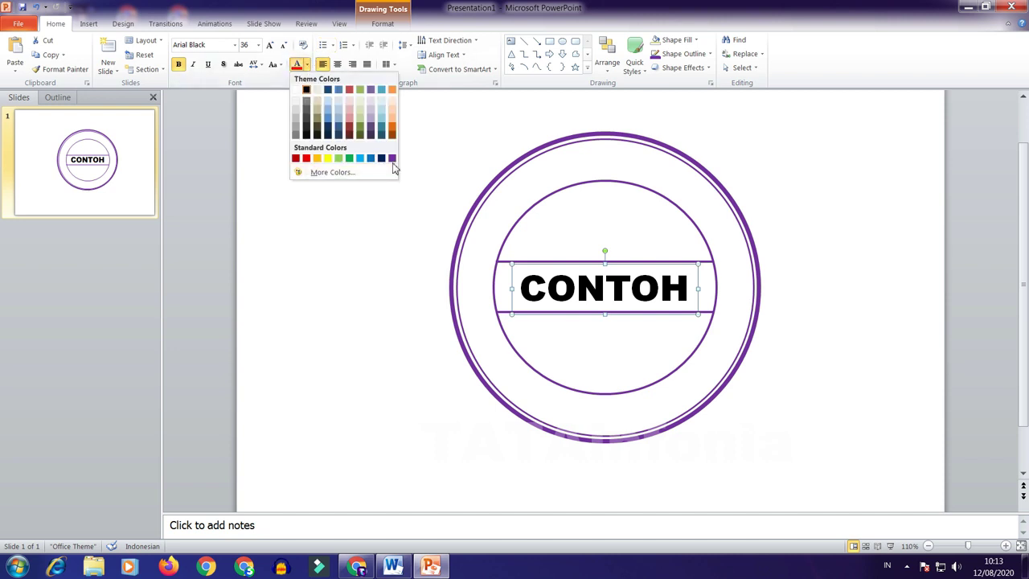
{"action": "left_click", "coordinate": [392, 160]}
{"action": "left_click", "coordinate": [437, 168]}
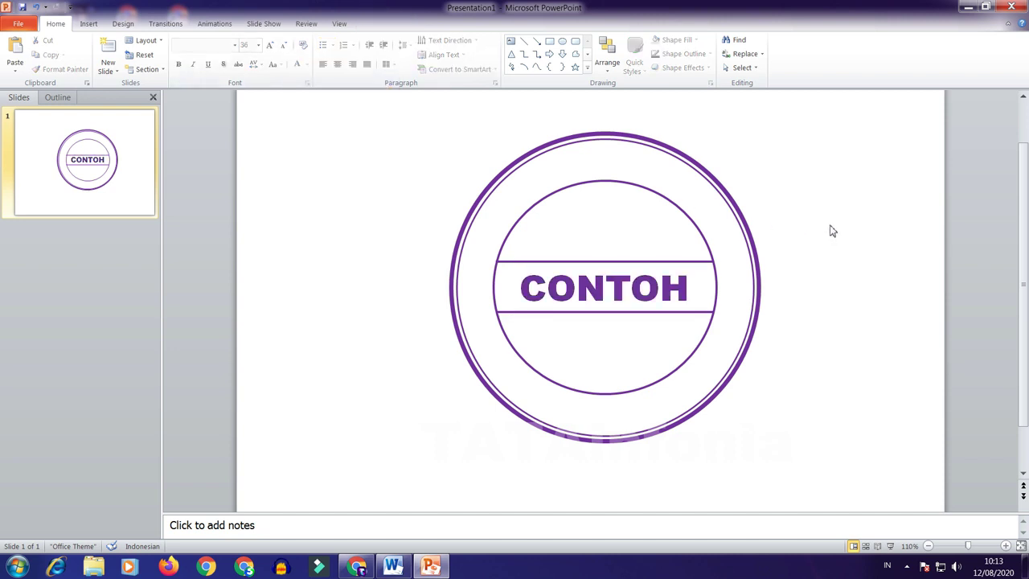
{"action": "left_click", "coordinate": [928, 546]}
{"action": "left_click", "coordinate": [928, 546]}
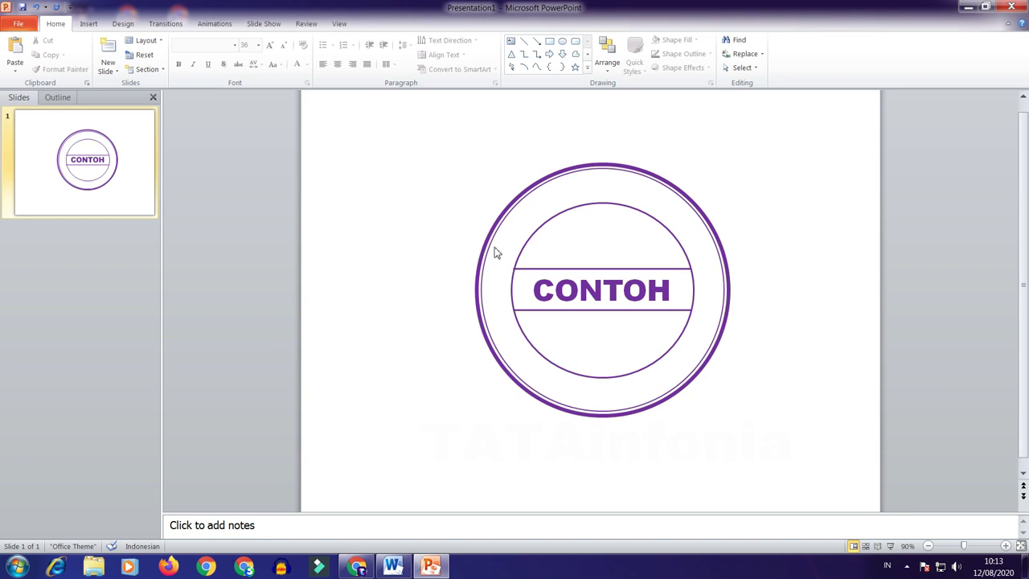
{"action": "left_click", "coordinate": [30, 28]}
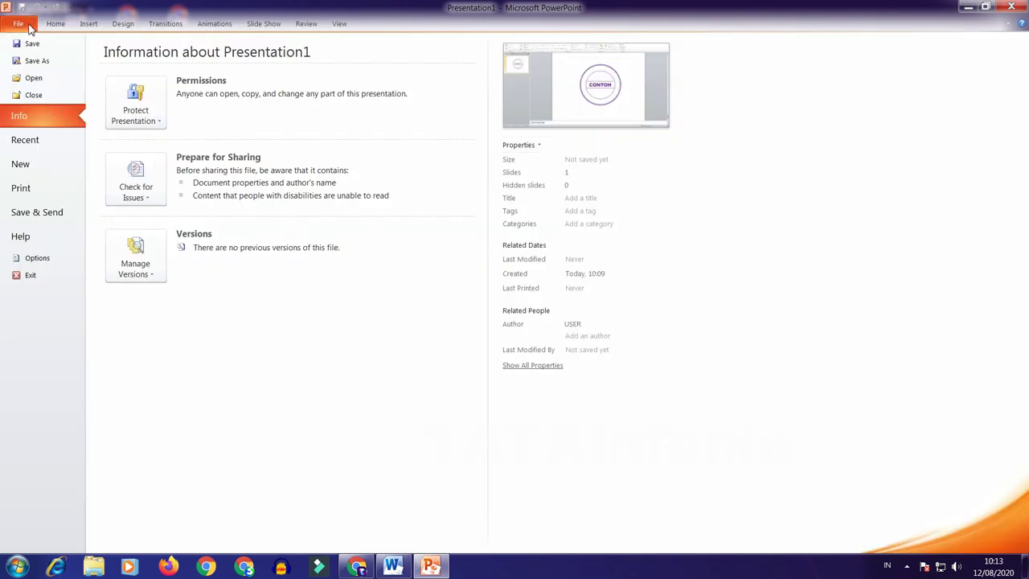
Start a Save As with the file name 'Nama Kalian' and show the file type list
{"action": "left_click", "coordinate": [28, 66]}
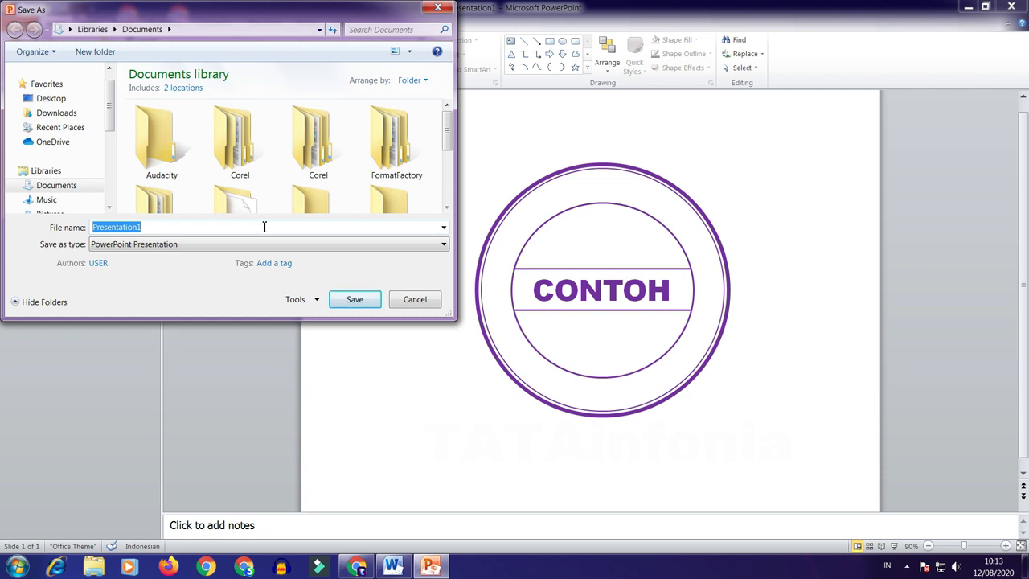
{"action": "type", "text": "Nama Kalian"}
{"action": "left_click", "coordinate": [166, 250]}
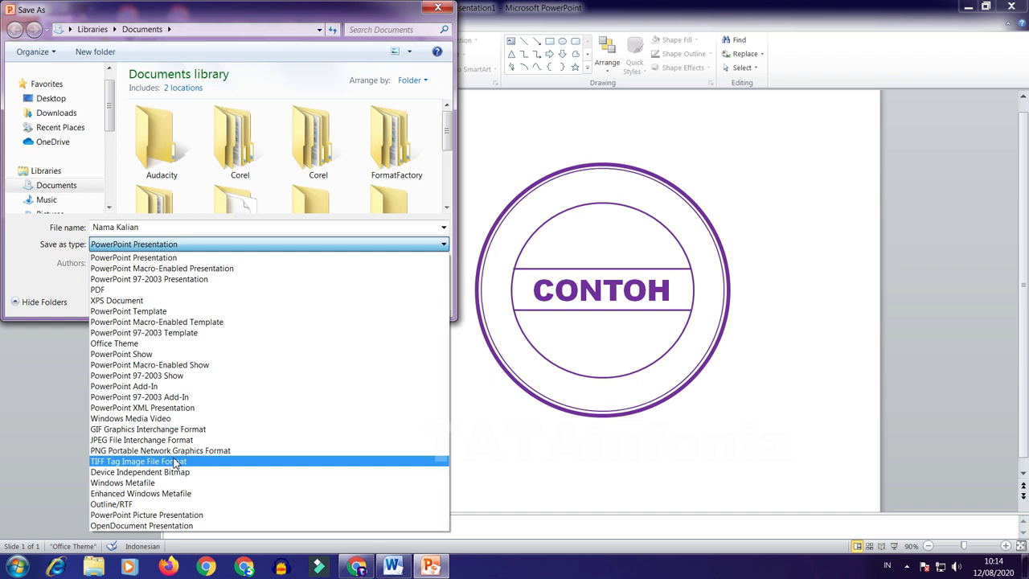
Choose JPEG as the file type and browse to the Data (D:) drive
{"action": "left_click", "coordinate": [183, 440]}
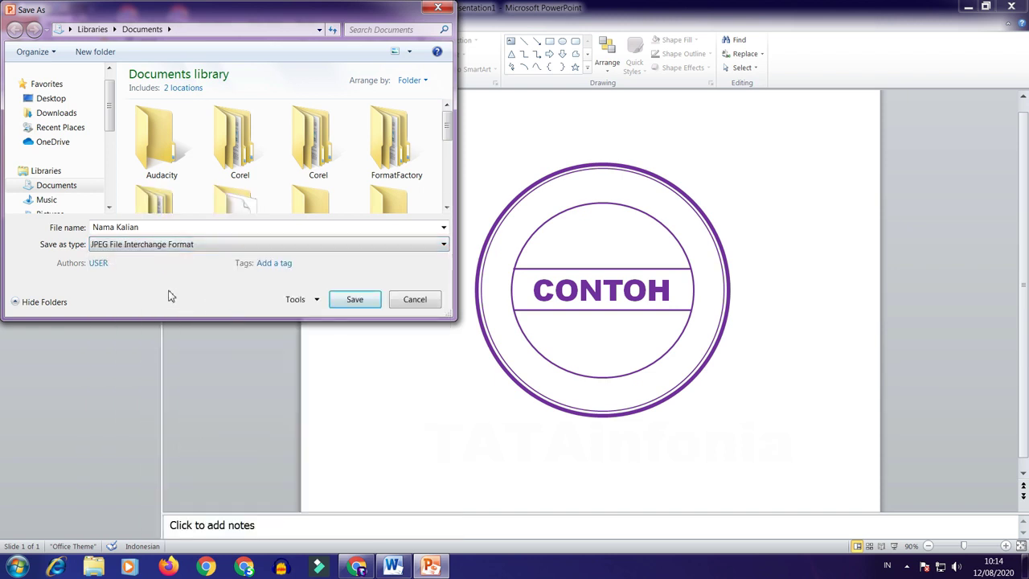
{"action": "left_click_drag", "start_coordinate": [110, 137], "coordinate": [105, 170]}
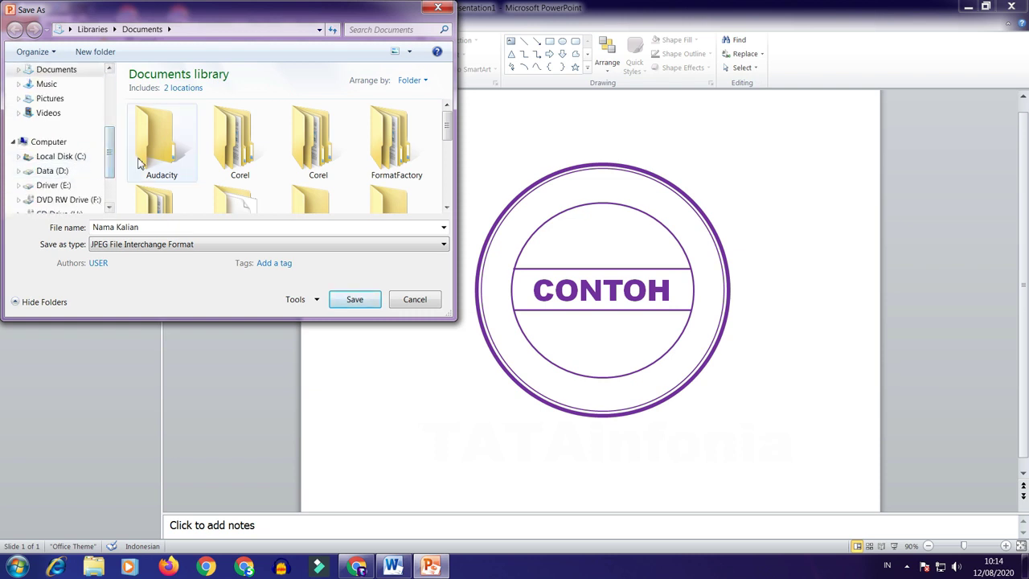
{"action": "mouse_move", "coordinate": [110, 164]}
{"action": "left_mouse_down"}
{"action": "mouse_move", "coordinate": [110, 142]}
{"action": "mouse_move", "coordinate": [110, 181]}
{"action": "left_mouse_up"}
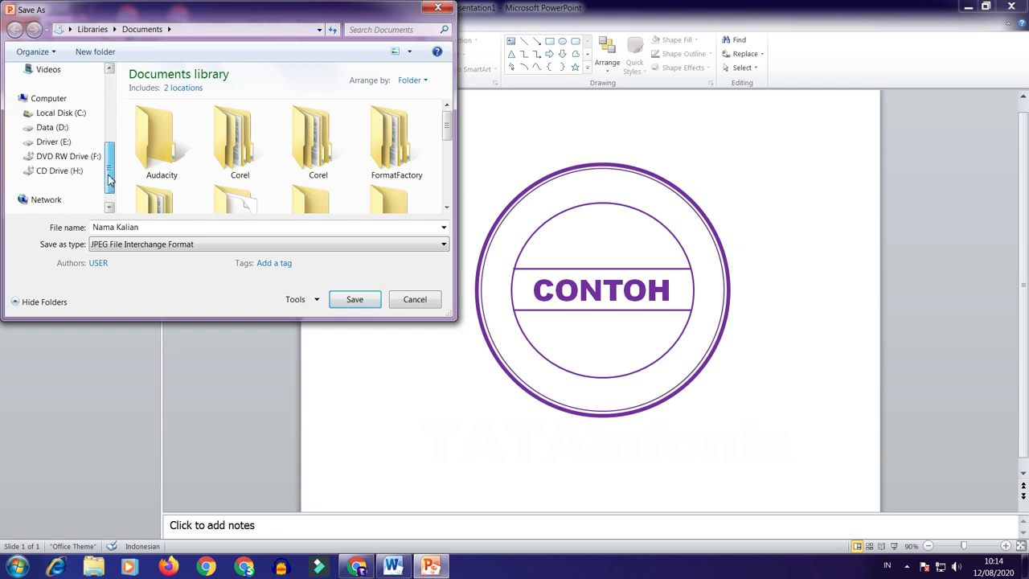
{"action": "left_click", "coordinate": [71, 131]}
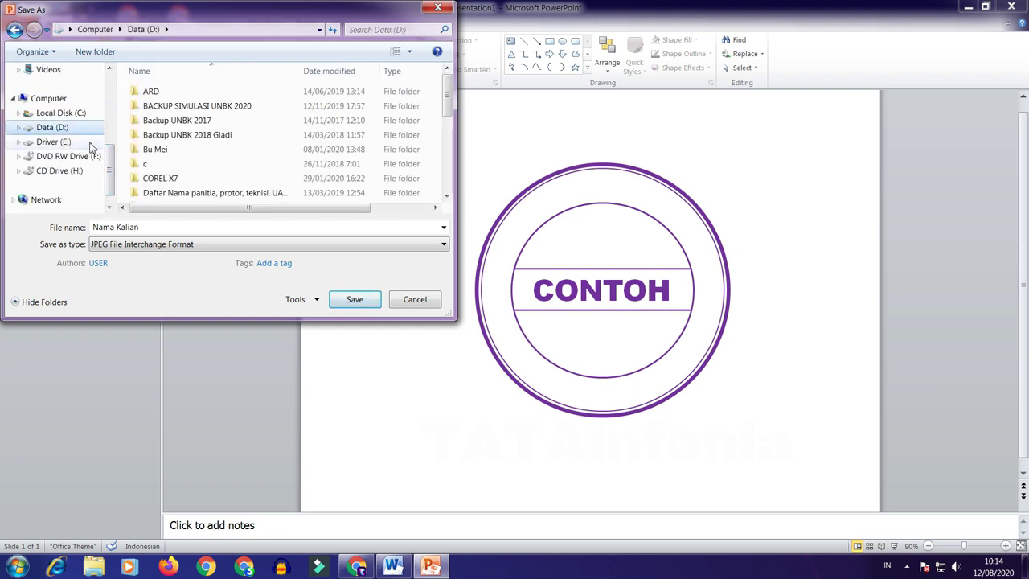
Create a new TUGAS DESAIN folder on D:, open it, and save the JPEG there
{"action": "left_click", "coordinate": [94, 51]}
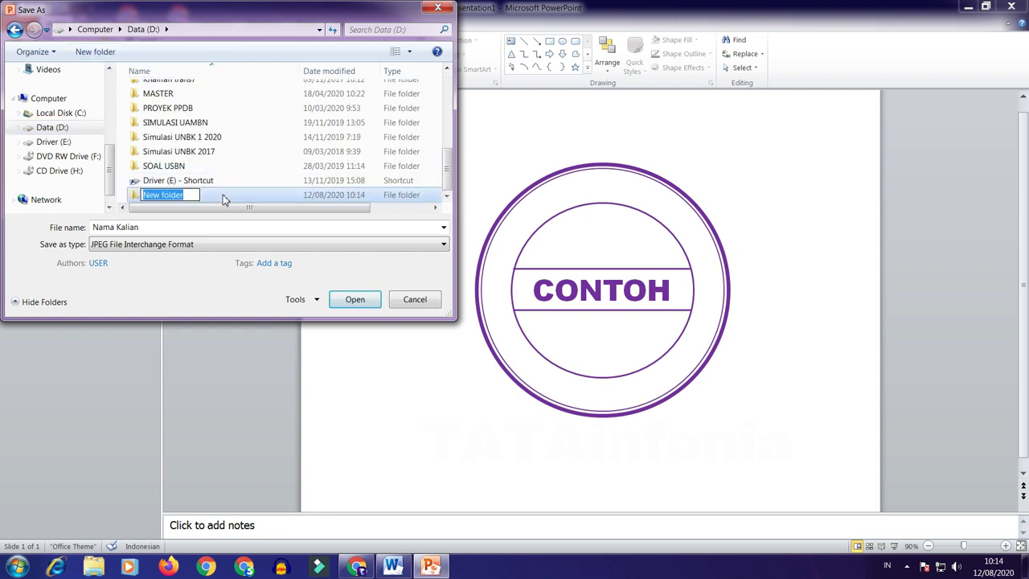
{"action": "type", "text": "TUGAS DESAIN"}
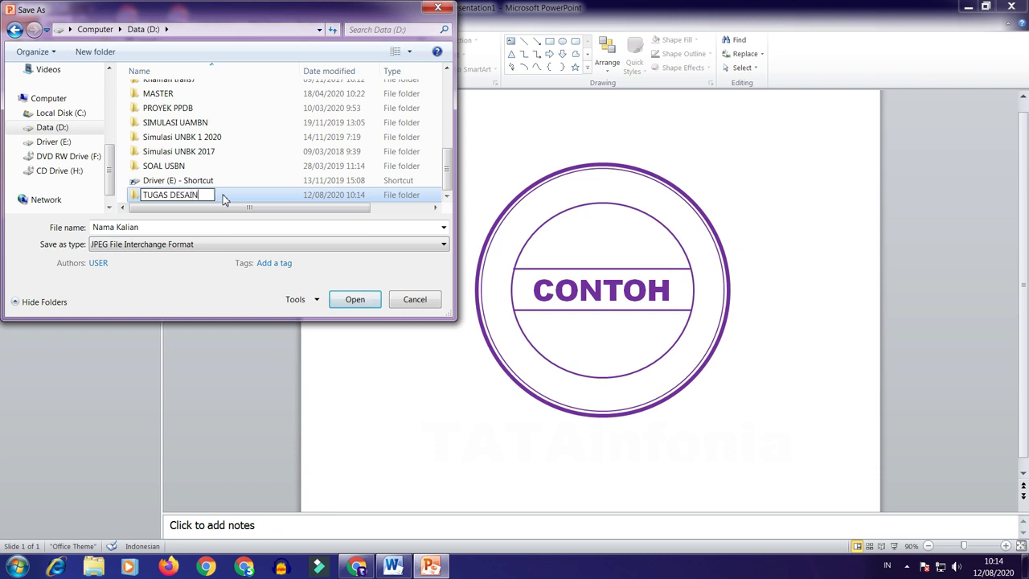
{"action": "double_click", "coordinate": [224, 198]}
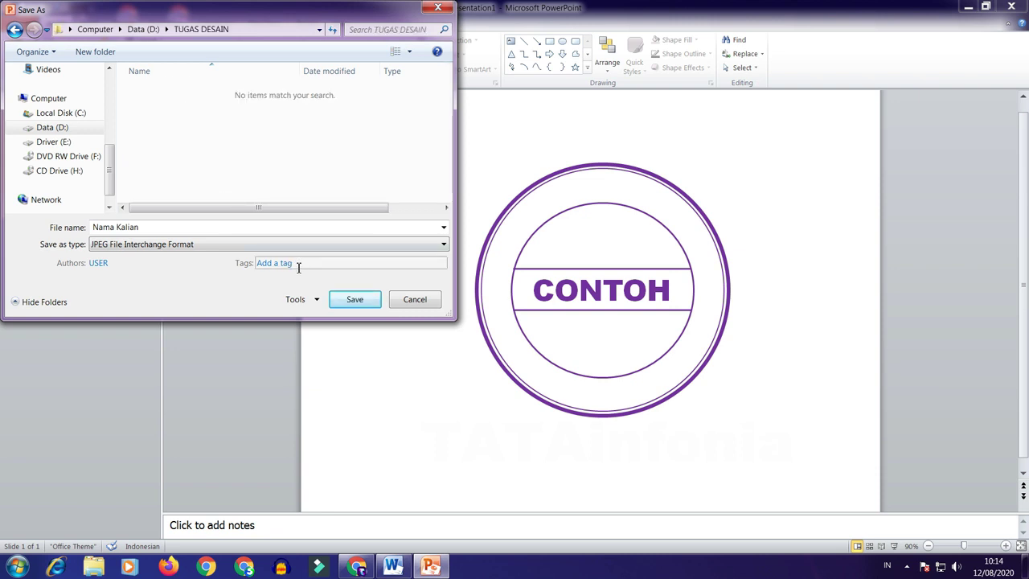
{"action": "left_click", "coordinate": [352, 301]}
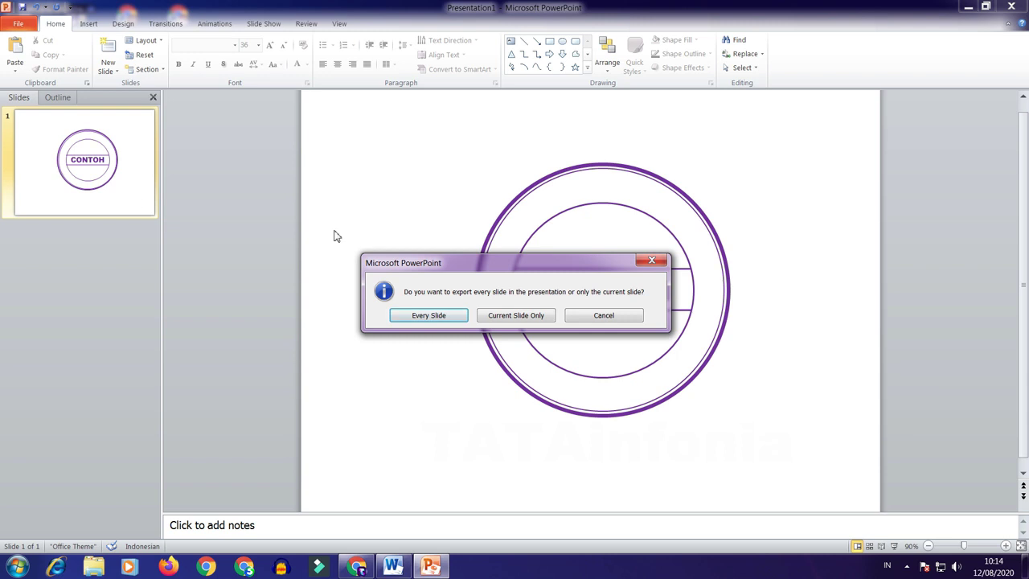
Dismiss the export question and add three new blank slides
{"action": "left_click", "coordinate": [611, 317]}
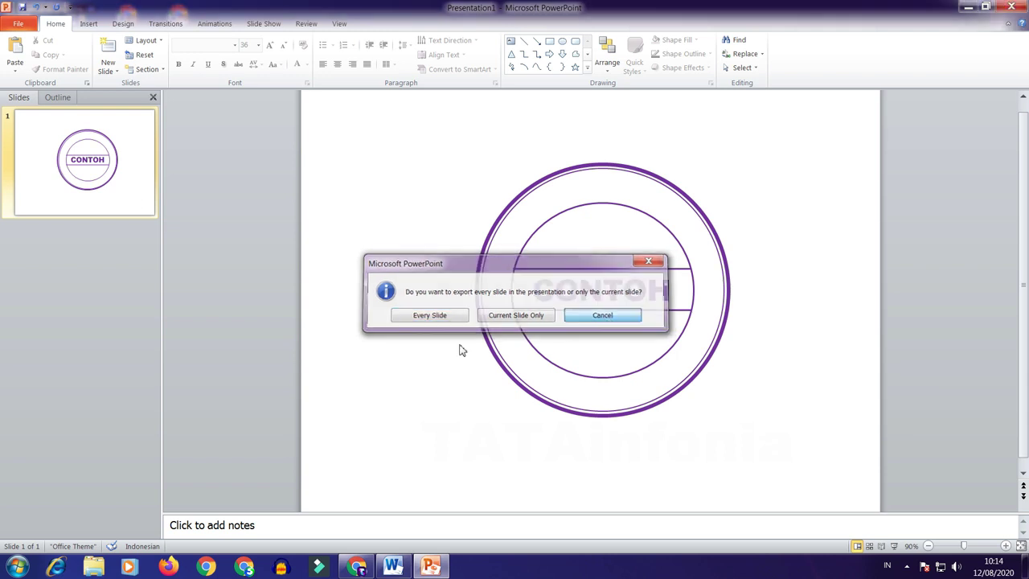
{"action": "left_click", "coordinate": [108, 46]}
{"action": "left_click", "coordinate": [109, 45]}
{"action": "left_click", "coordinate": [109, 46]}
{"action": "left_click", "coordinate": [96, 252]}
Look through slides 2 to 4, then return to the CONTOH stamp slide
{"action": "left_click", "coordinate": [83, 333]}
{"action": "left_click", "coordinate": [90, 458]}
{"action": "left_click", "coordinate": [94, 377]}
{"action": "left_click", "coordinate": [62, 257]}
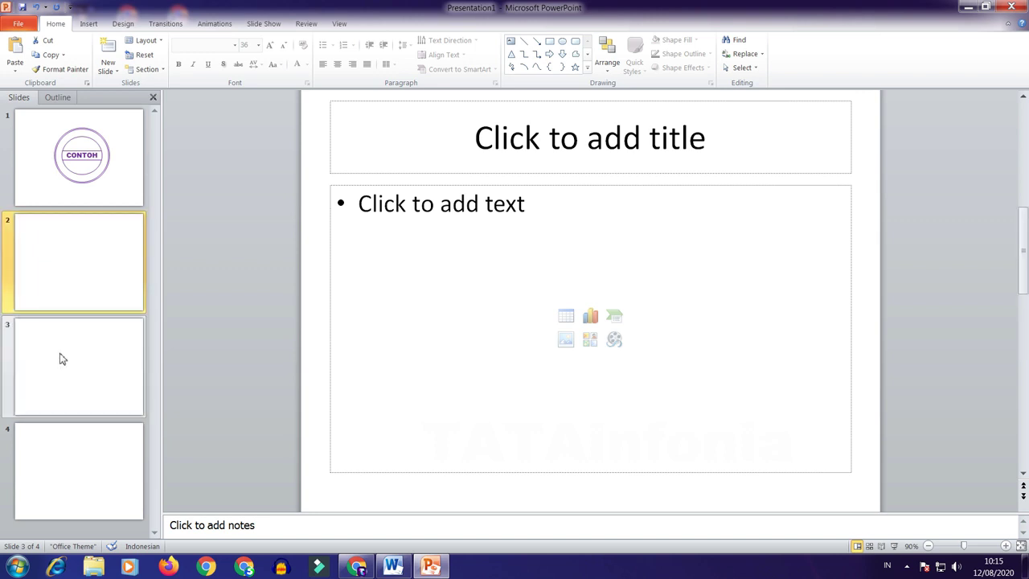
{"action": "left_click", "coordinate": [78, 471]}
{"action": "left_click", "coordinate": [72, 193]}
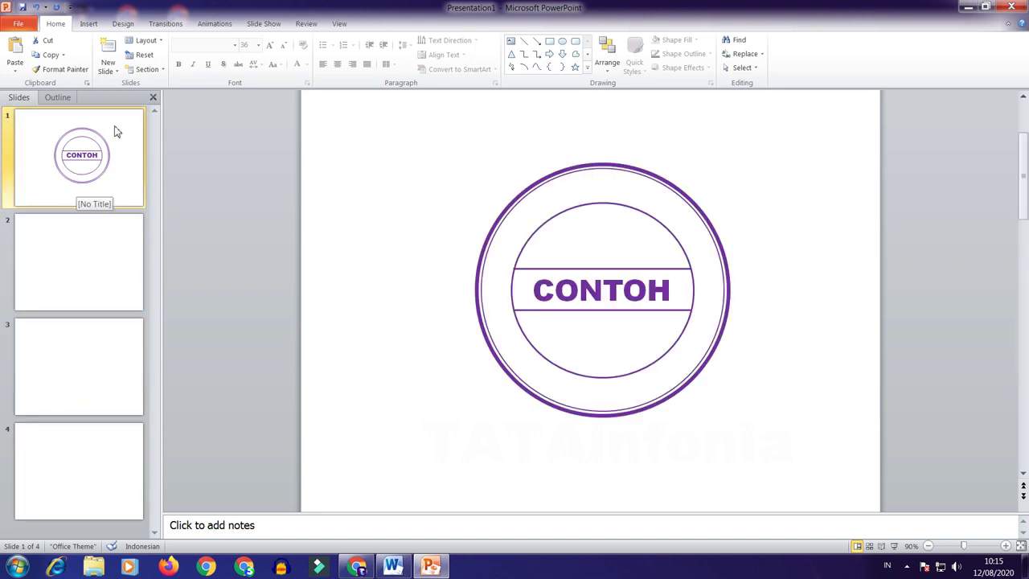
{"action": "left_click", "coordinate": [30, 29]}
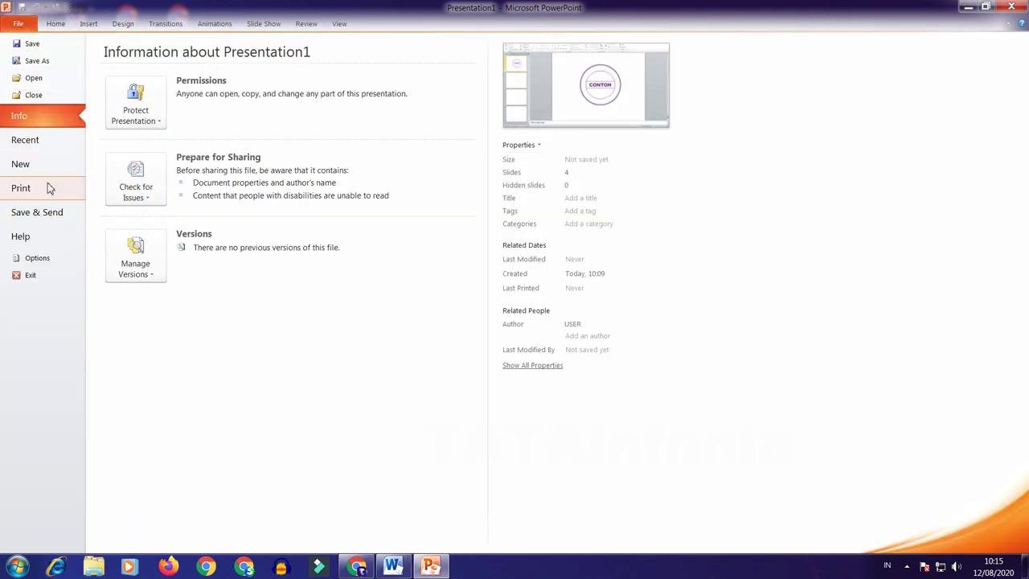
Save As with file name NAMA KALIAN and JPEG File Interchange Format as the type
{"action": "left_click", "coordinate": [36, 60]}
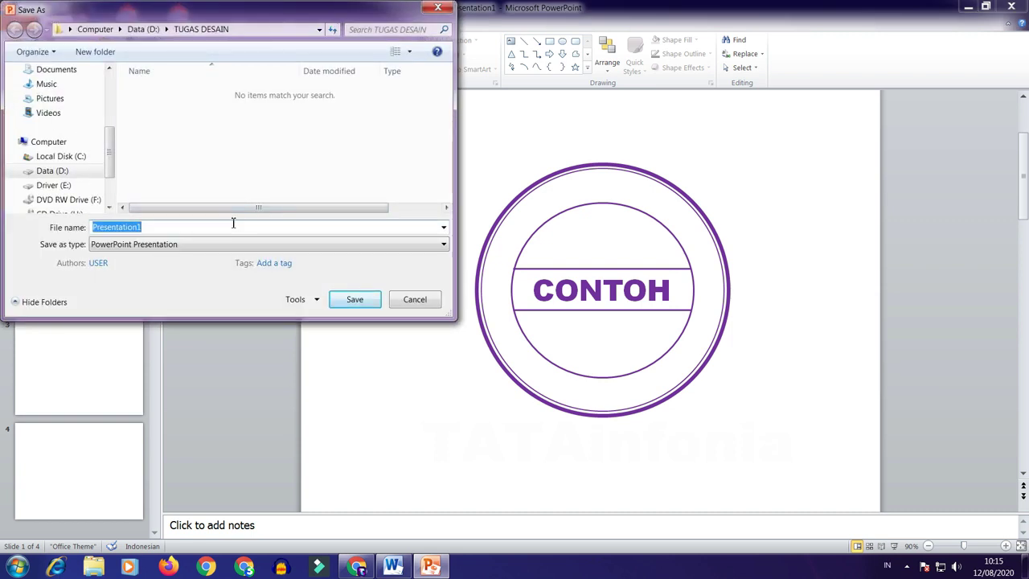
{"action": "type", "text": "NAMA KALIAN"}
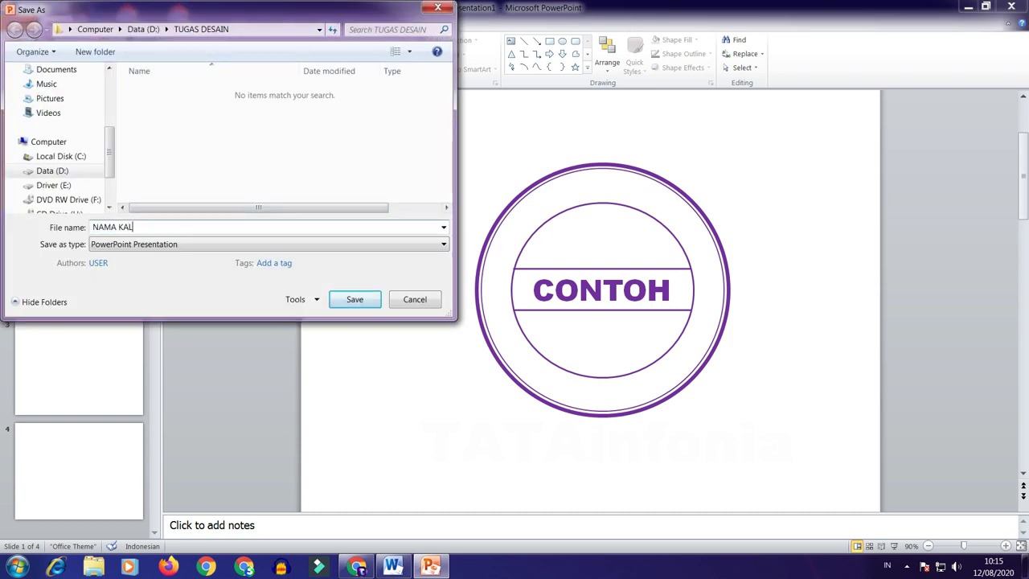
{"action": "left_click", "coordinate": [294, 245]}
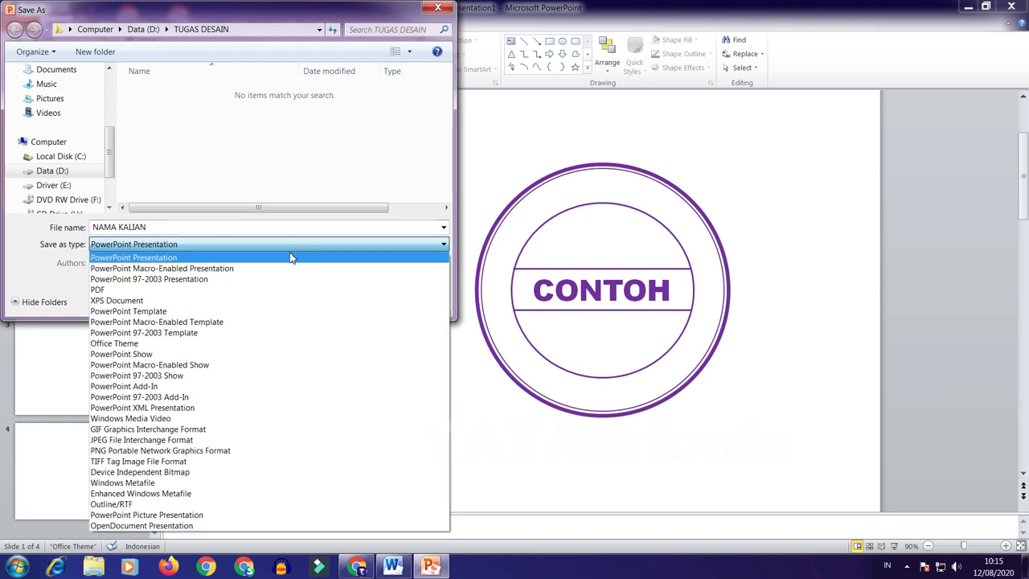
{"action": "left_click", "coordinate": [256, 441]}
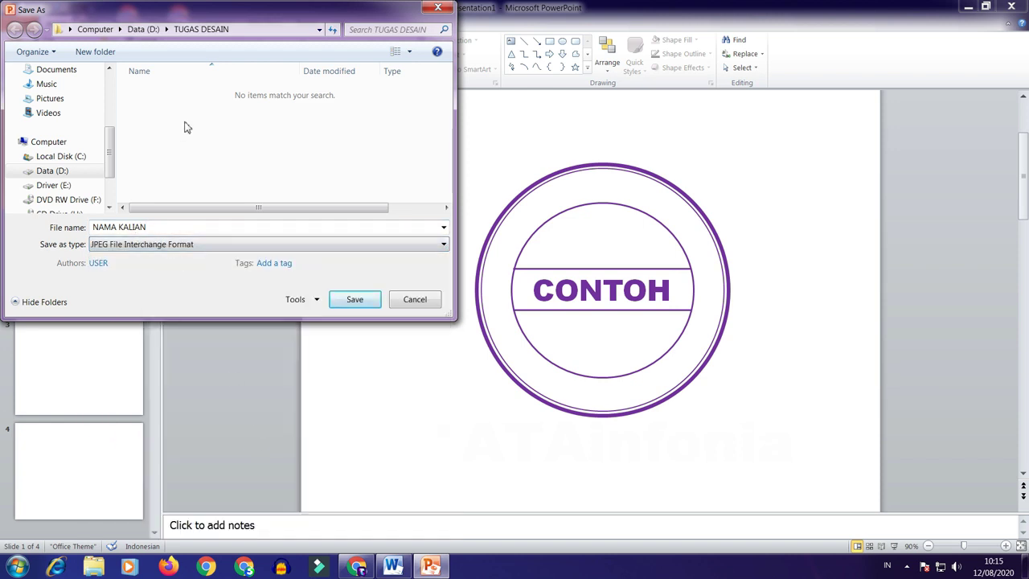
Navigate to the TUGAS DESAIN folder on the Data (D:) drive
{"action": "left_click", "coordinate": [74, 173]}
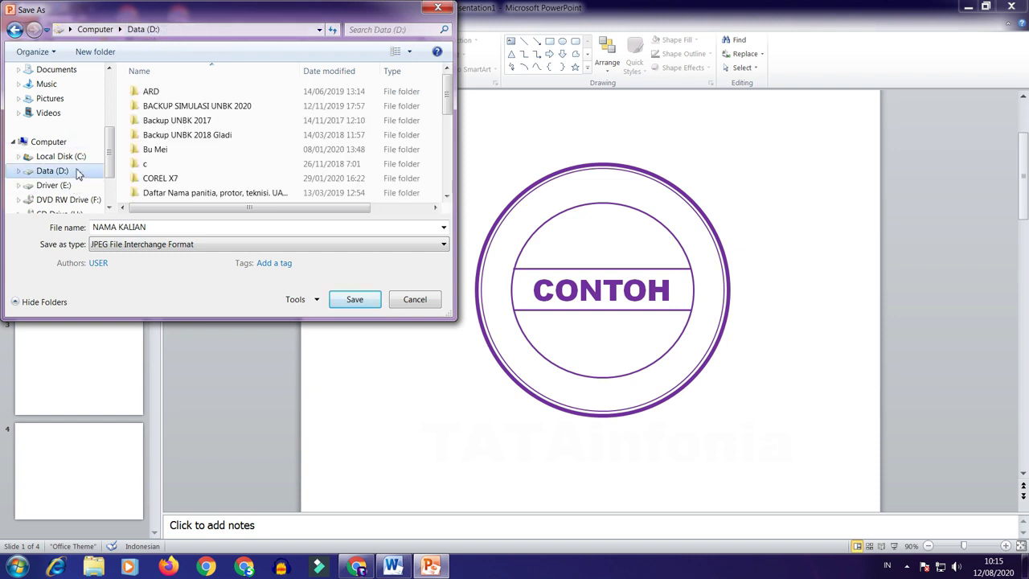
{"action": "left_click", "coordinate": [184, 108]}
{"action": "scroll", "coordinate": [183, 141], "scroll_direction": "down", "scroll_amount": 3}
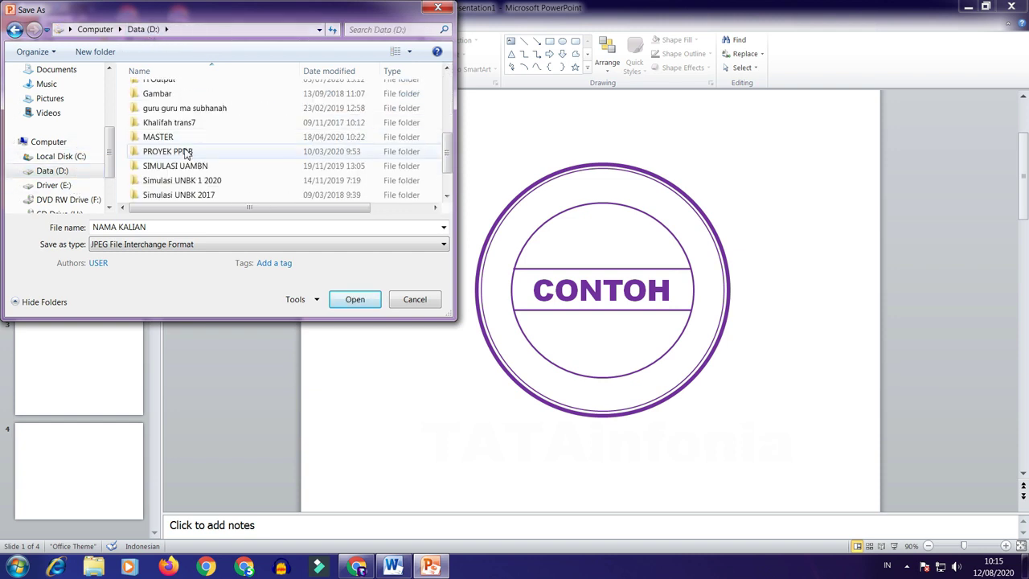
{"action": "scroll", "coordinate": [191, 161], "scroll_direction": "down", "scroll_amount": 1}
{"action": "double_click", "coordinate": [211, 182]}
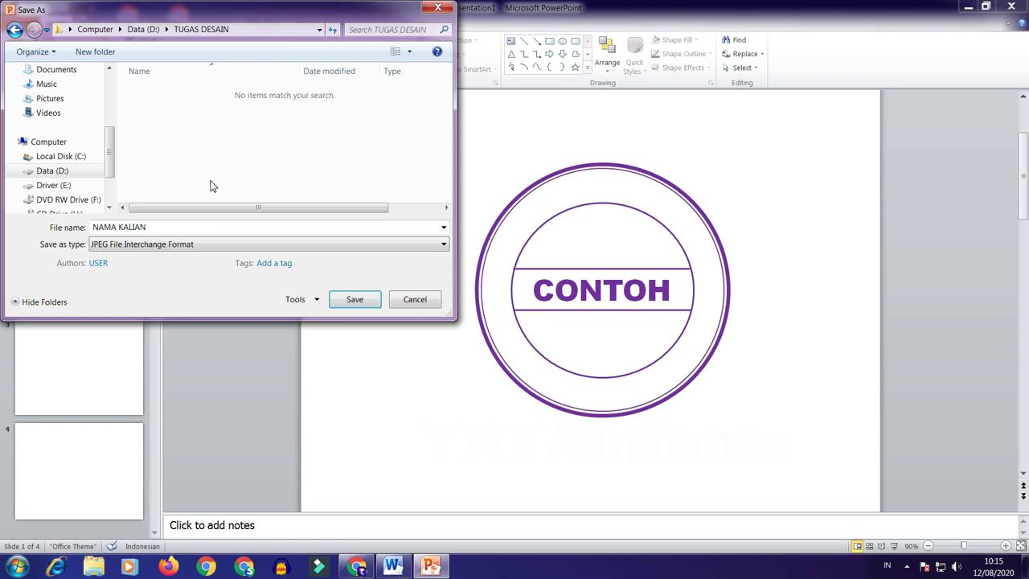
Save, export every slide as JPEG, acknowledge completion, and open Windows Explorer
{"action": "left_click", "coordinate": [354, 300]}
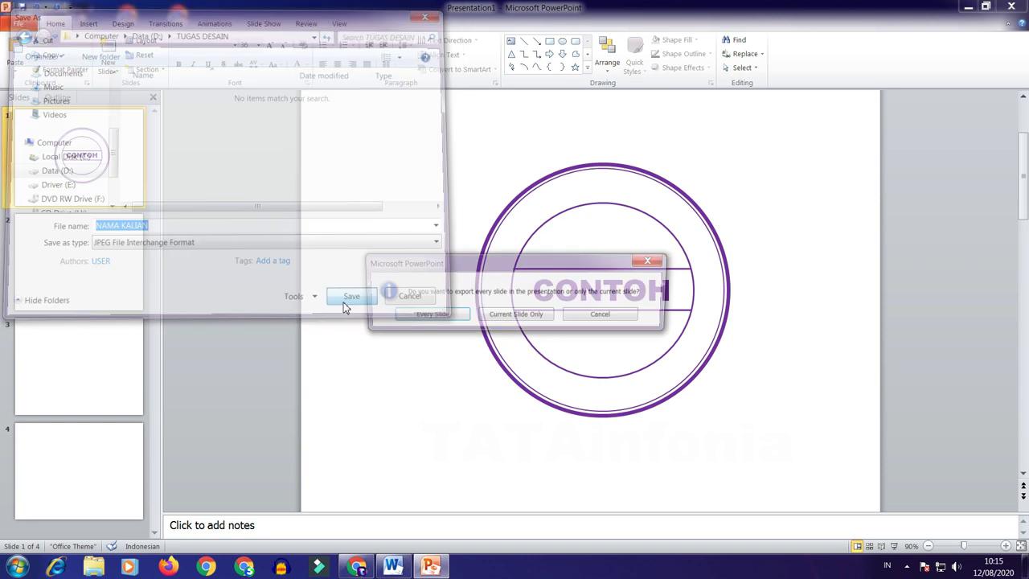
{"action": "left_click", "coordinate": [426, 317]}
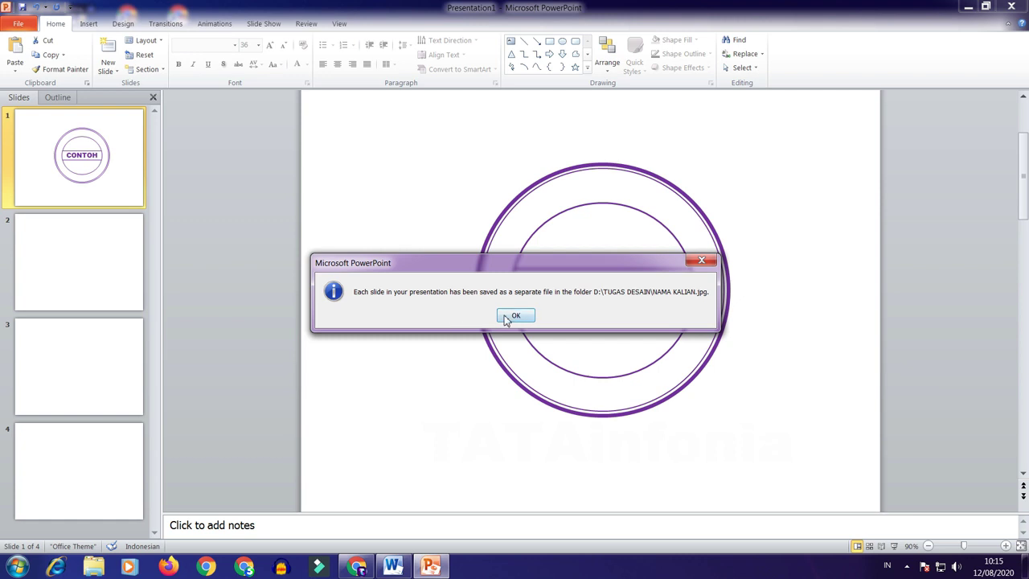
{"action": "left_click", "coordinate": [505, 319]}
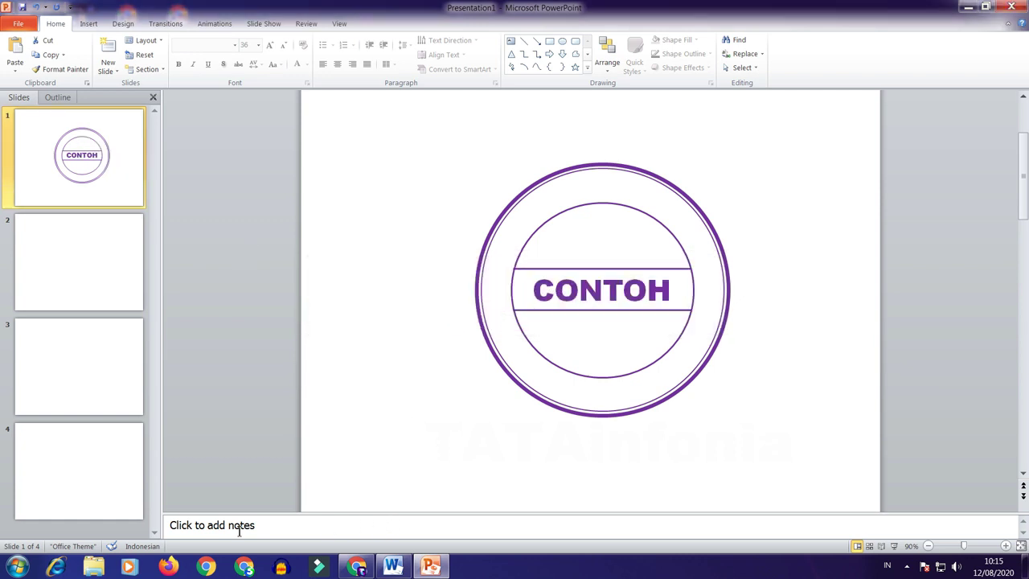
{"action": "left_click", "coordinate": [95, 567]}
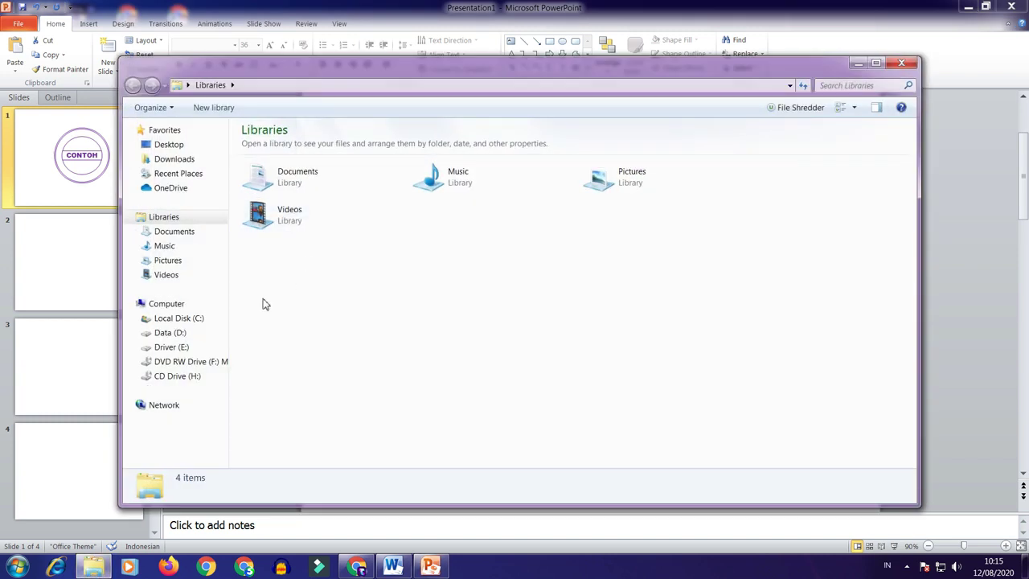
Open Slide1 from D:\TUGAS DESAIN\NAMA KALIAN to check the CONTOH stamp, then return to PowerPoint
{"action": "left_click", "coordinate": [197, 334]}
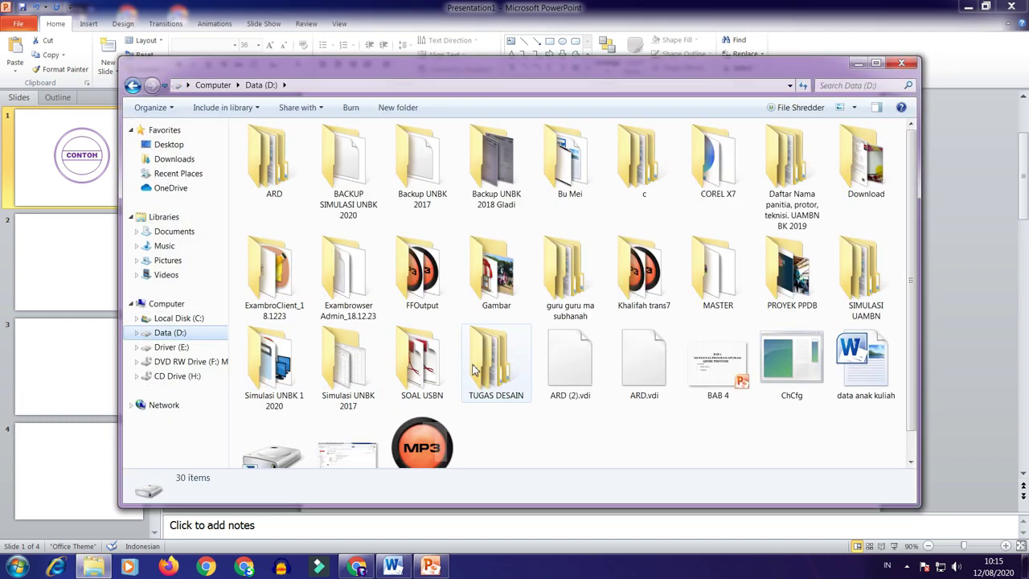
{"action": "double_click", "coordinate": [512, 378]}
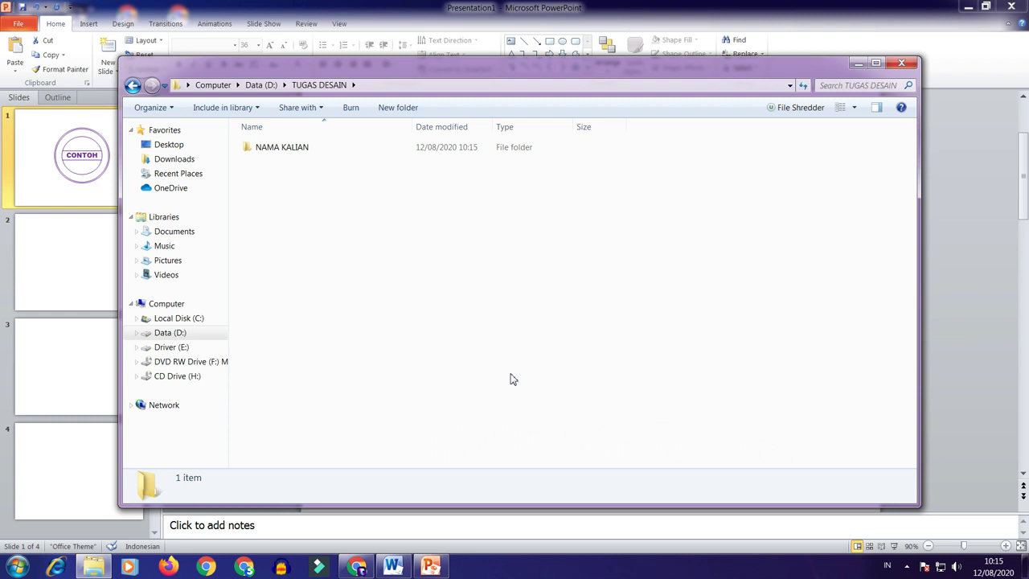
{"action": "double_click", "coordinate": [395, 156]}
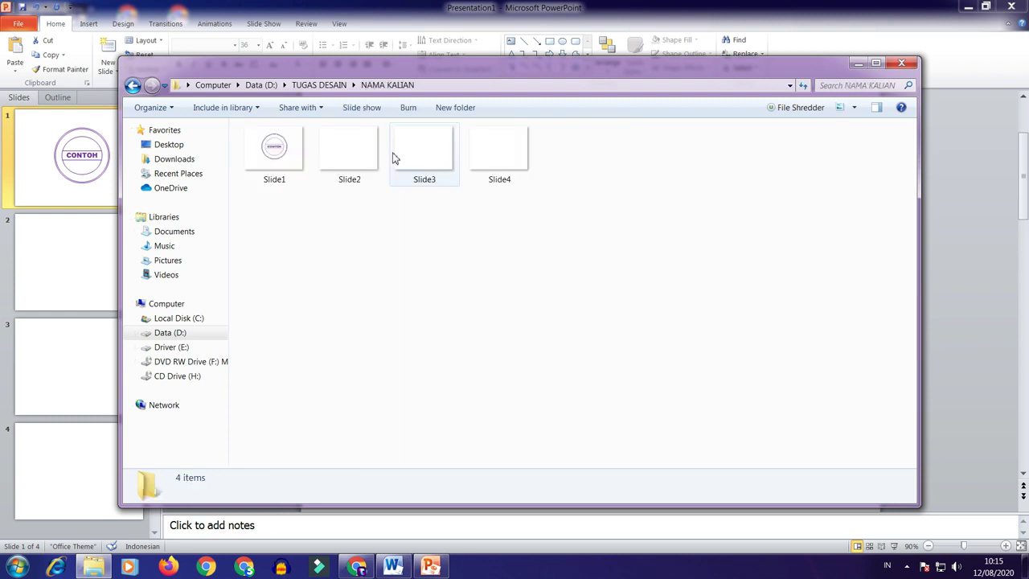
{"action": "left_click", "coordinate": [286, 178]}
{"action": "double_click", "coordinate": [286, 177]}
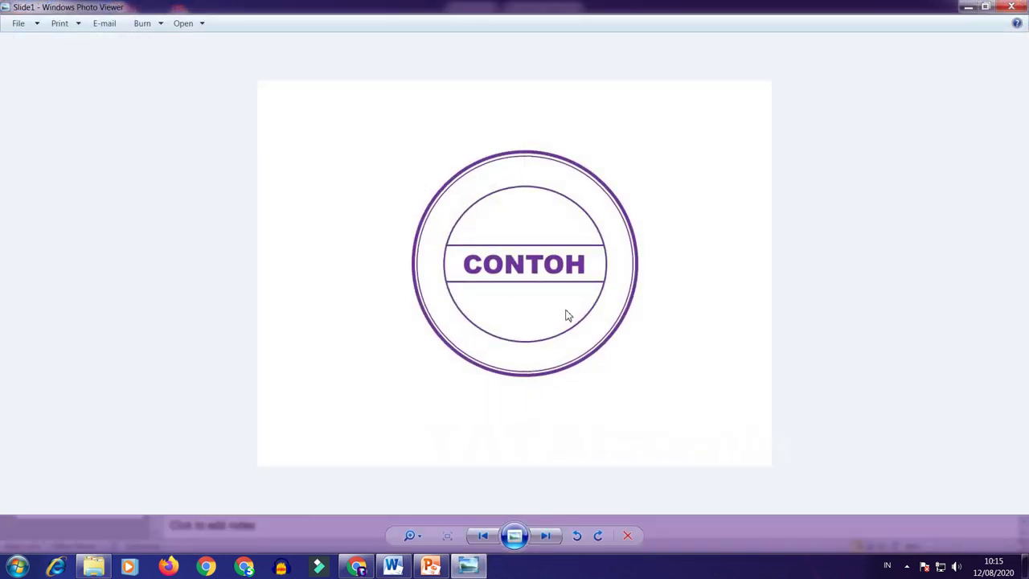
{"action": "scroll", "coordinate": [565, 314], "scroll_direction": "up", "scroll_amount": 3}
{"action": "scroll", "coordinate": [567, 313], "scroll_direction": "down", "scroll_amount": 3}
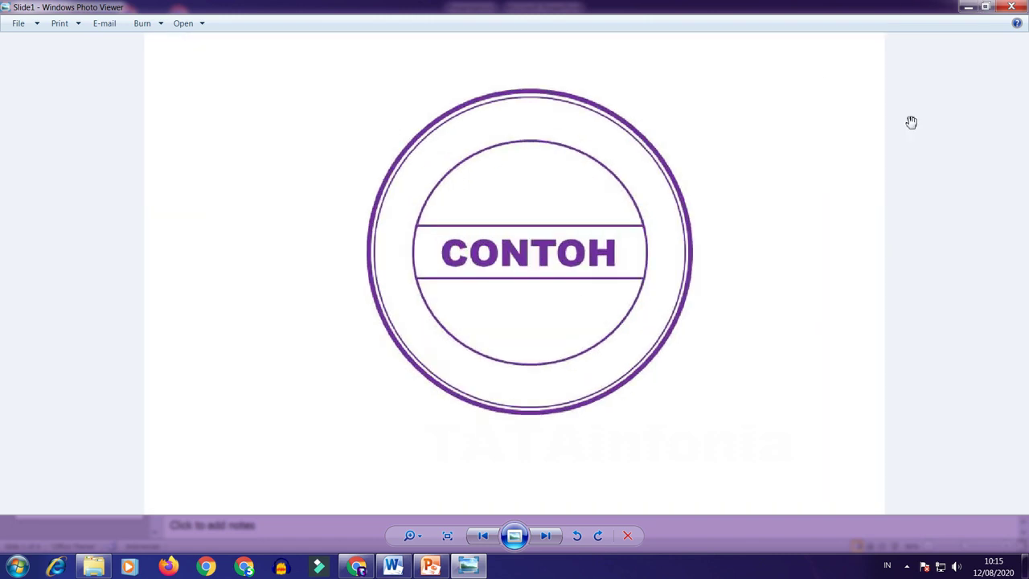
{"action": "left_click", "coordinate": [431, 564]}
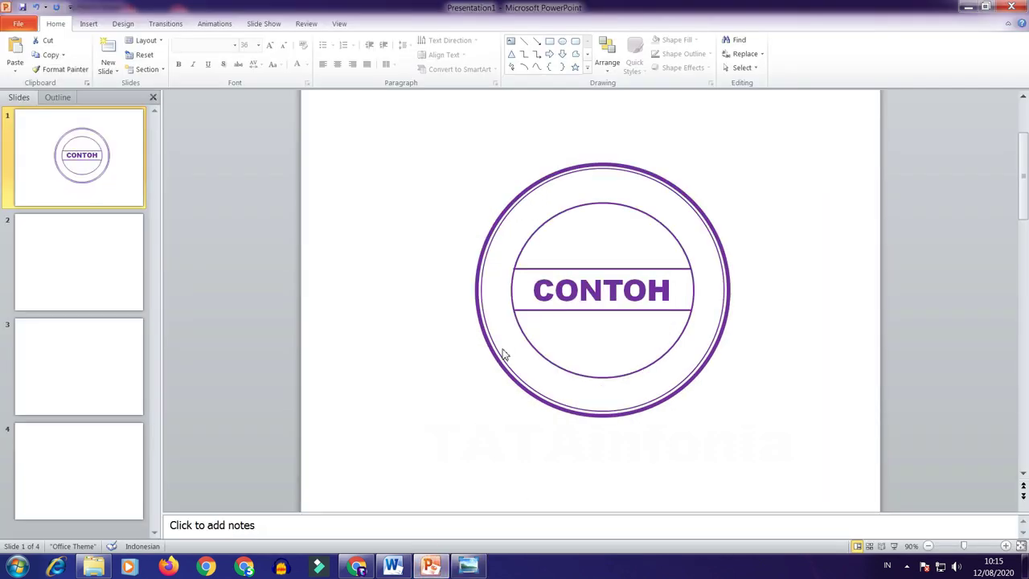